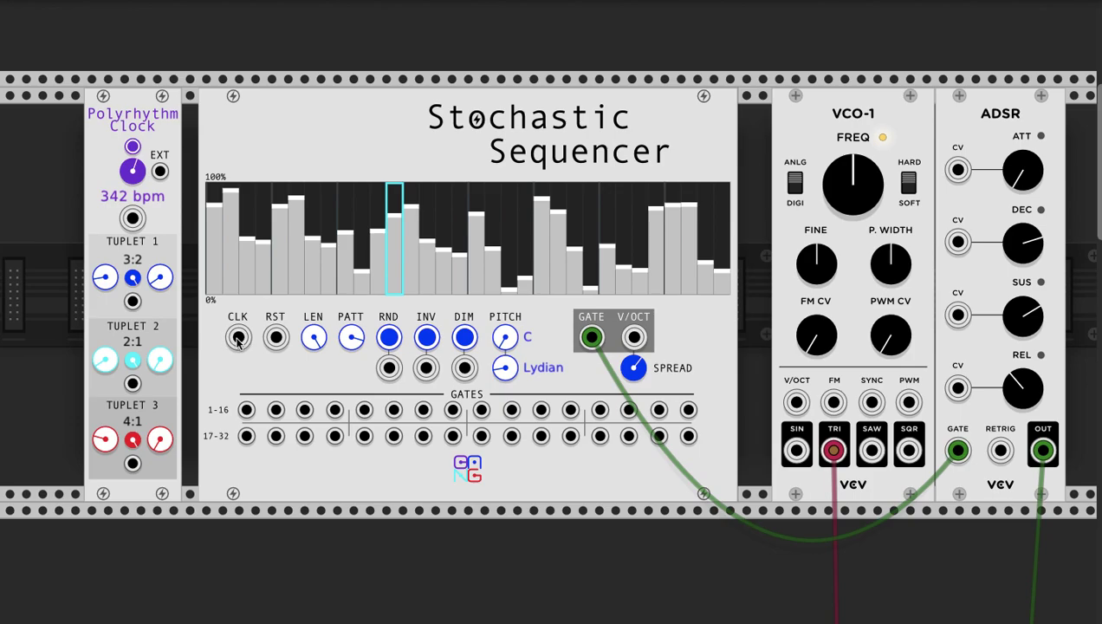
Patch the Polyrhythm Clock's main 342 bpm output into the Stochastic Sequencer's CLK input.
{"action": "left_click_drag", "start_coordinate": [132, 219], "coordinate": [238, 338]}
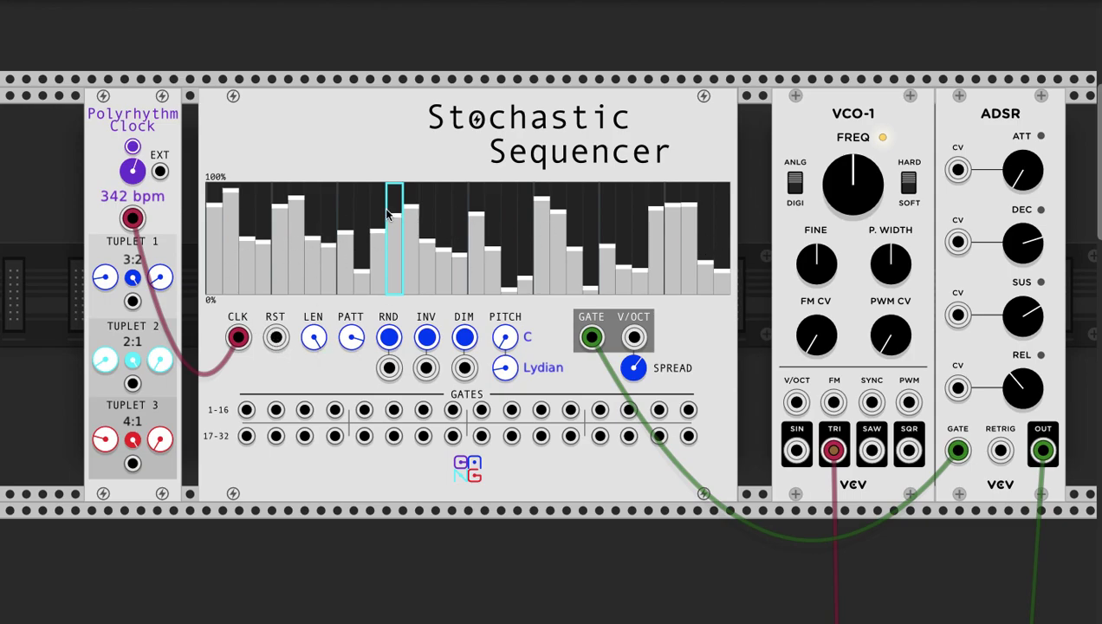
Shorten the Stochastic Sequencer's sequence to 23 steps with the LEN knob.
{"action": "left_click_drag", "start_coordinate": [314, 338], "coordinate": [348, 343]}
Randomise the step pattern, invert it twice, then switch to a falling ramp.
{"action": "left_click", "coordinate": [390, 339]}
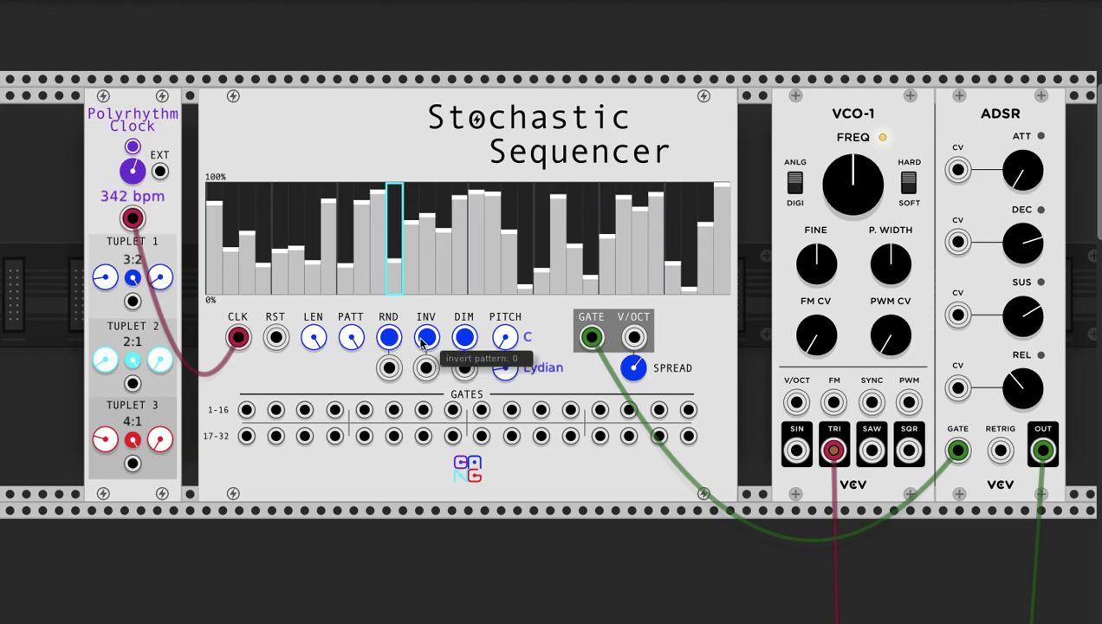
{"action": "left_click", "coordinate": [422, 342]}
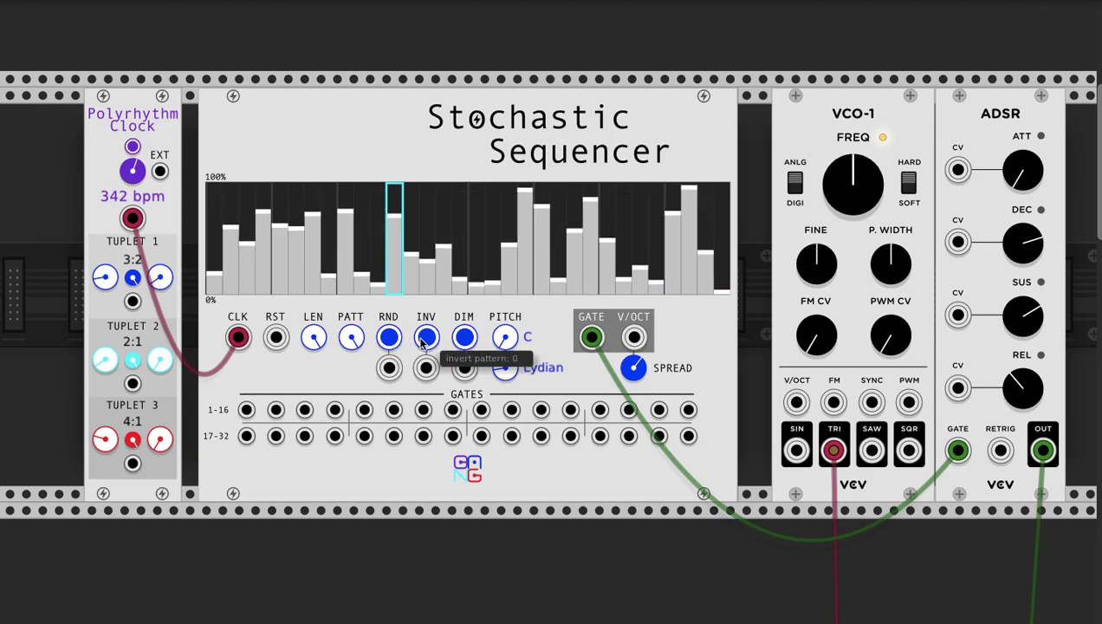
{"action": "left_click", "coordinate": [422, 342]}
{"action": "left_click_drag", "start_coordinate": [351, 343], "coordinate": [352, 341]}
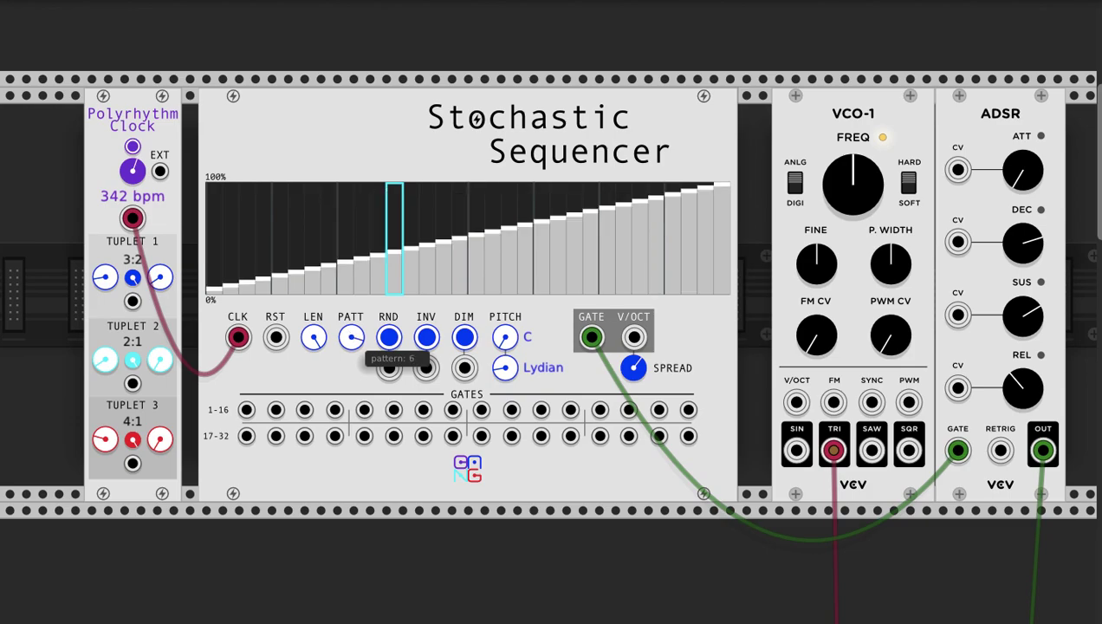
{"action": "left_click", "coordinate": [424, 341]}
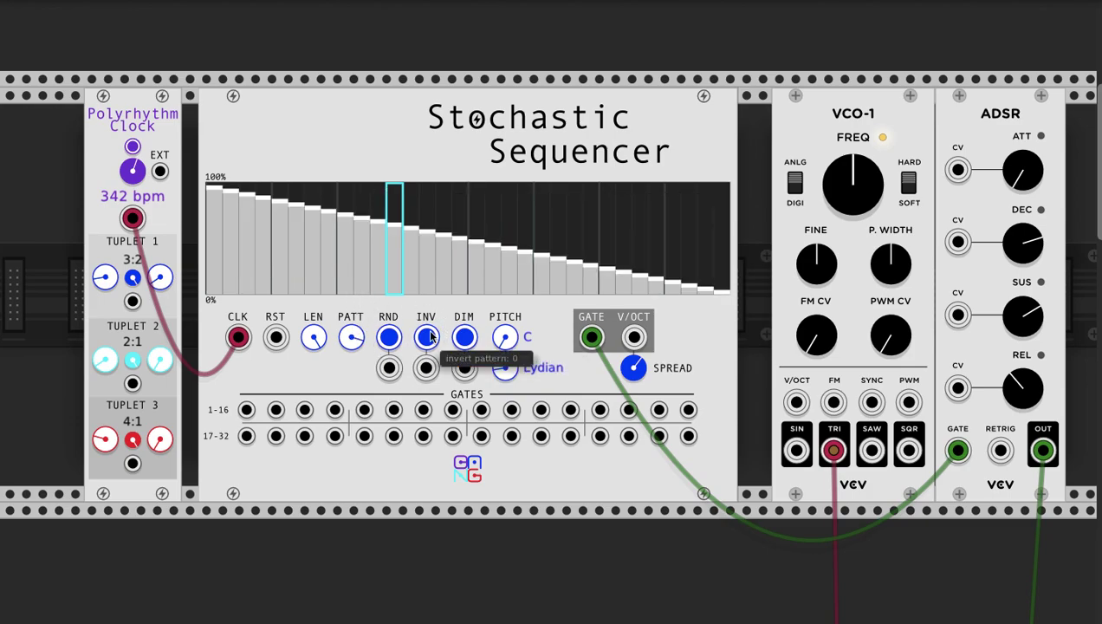
Divide the falling ramp into ever shorter ramps with DIM until every step is flat.
{"action": "left_click", "coordinate": [463, 341]}
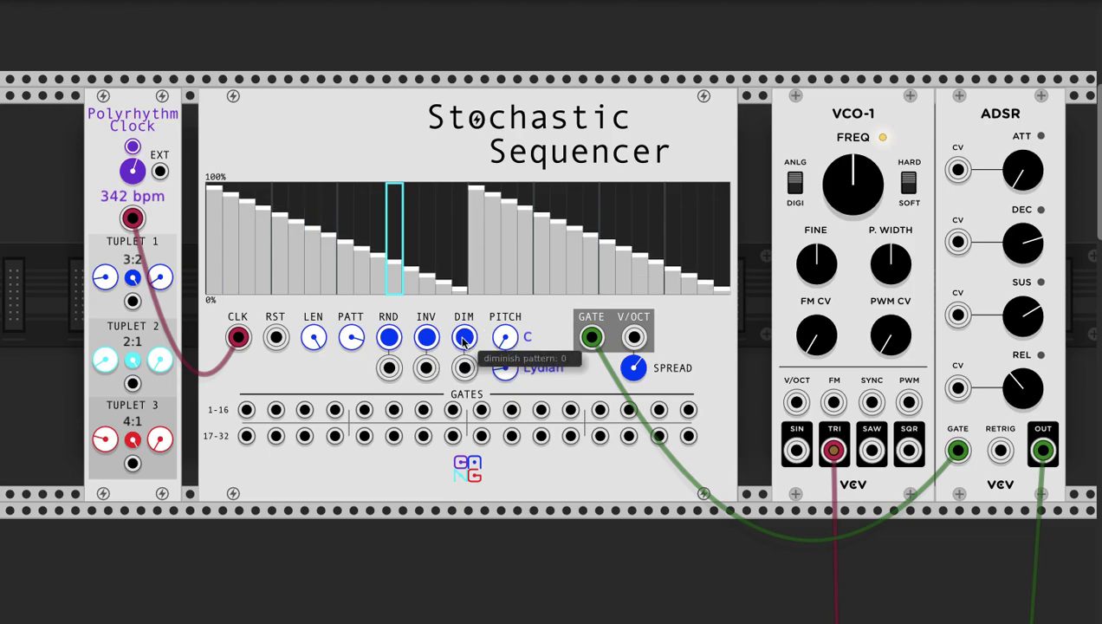
{"action": "left_click", "coordinate": [464, 341]}
{"action": "left_click", "coordinate": [463, 341]}
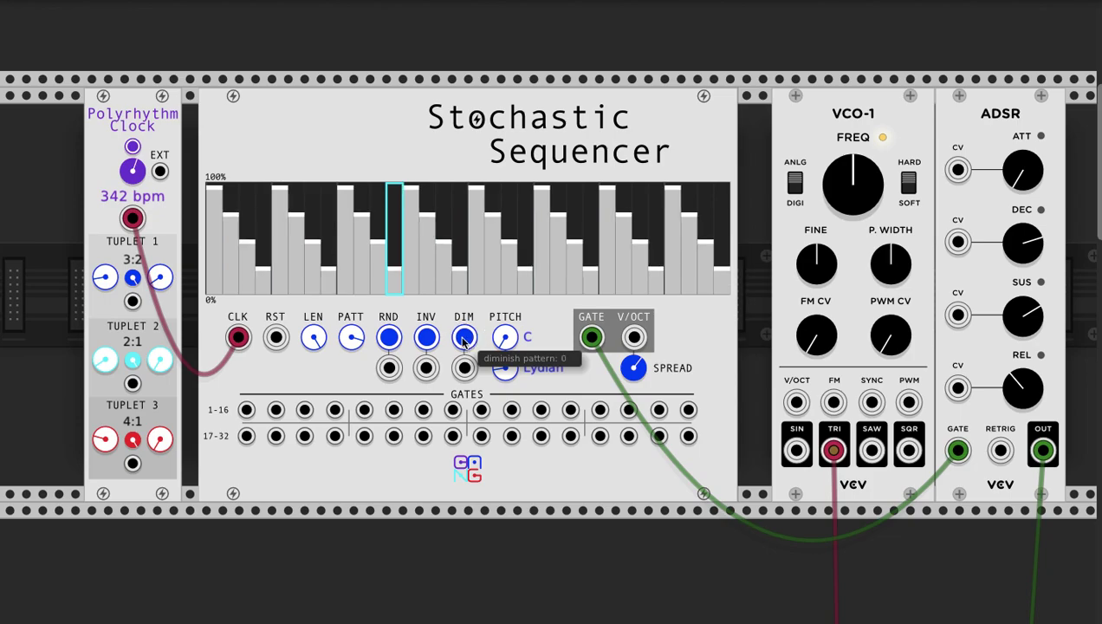
{"action": "left_click", "coordinate": [463, 341]}
{"action": "left_click", "coordinate": [463, 342]}
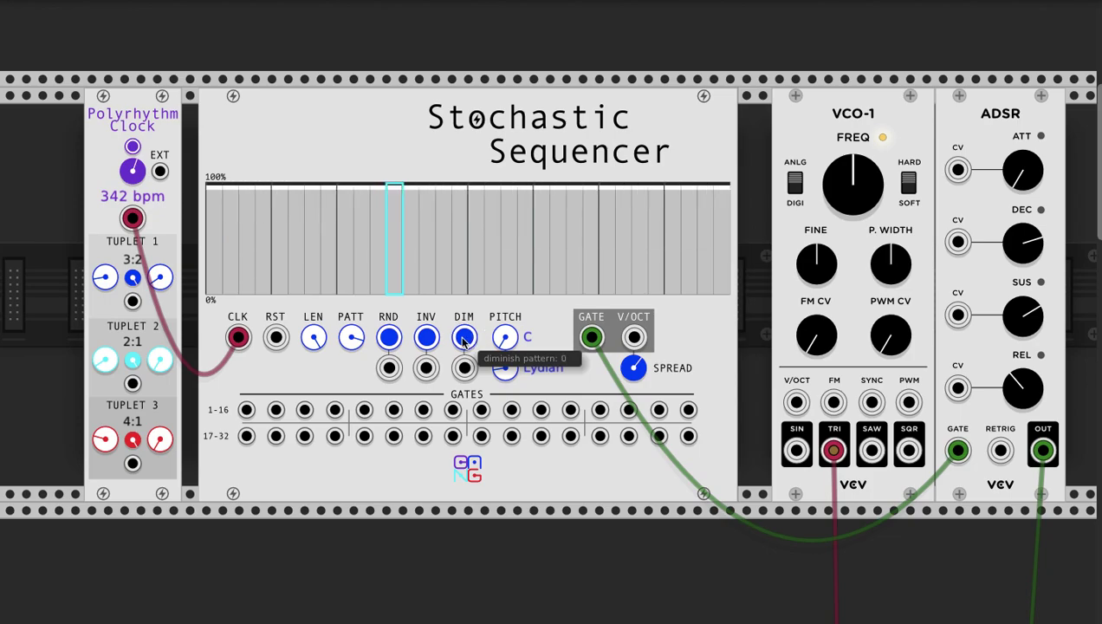
Alternately randomise and diminish the pattern into repeated shorter sections.
{"action": "left_click", "coordinate": [388, 339]}
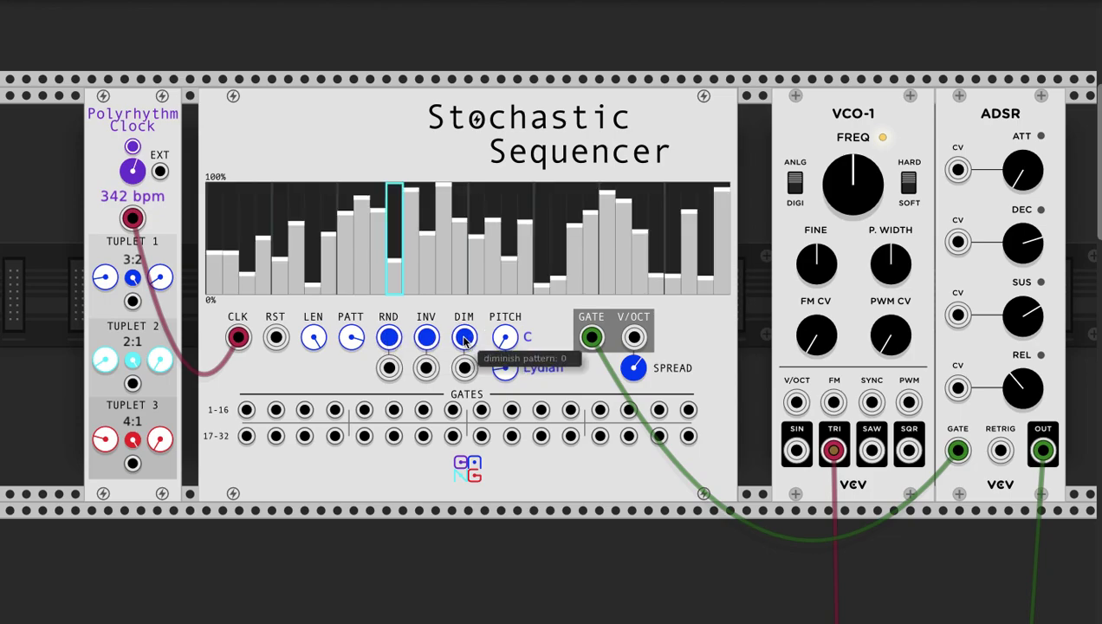
{"action": "left_click", "coordinate": [464, 340]}
{"action": "left_click", "coordinate": [388, 339]}
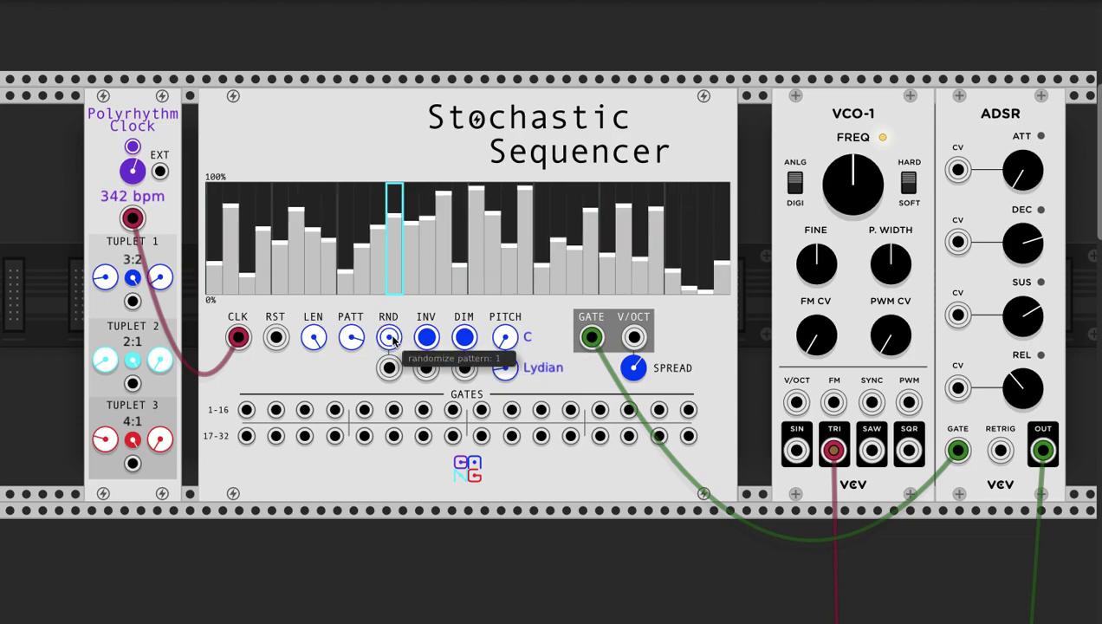
{"action": "left_click", "coordinate": [464, 346]}
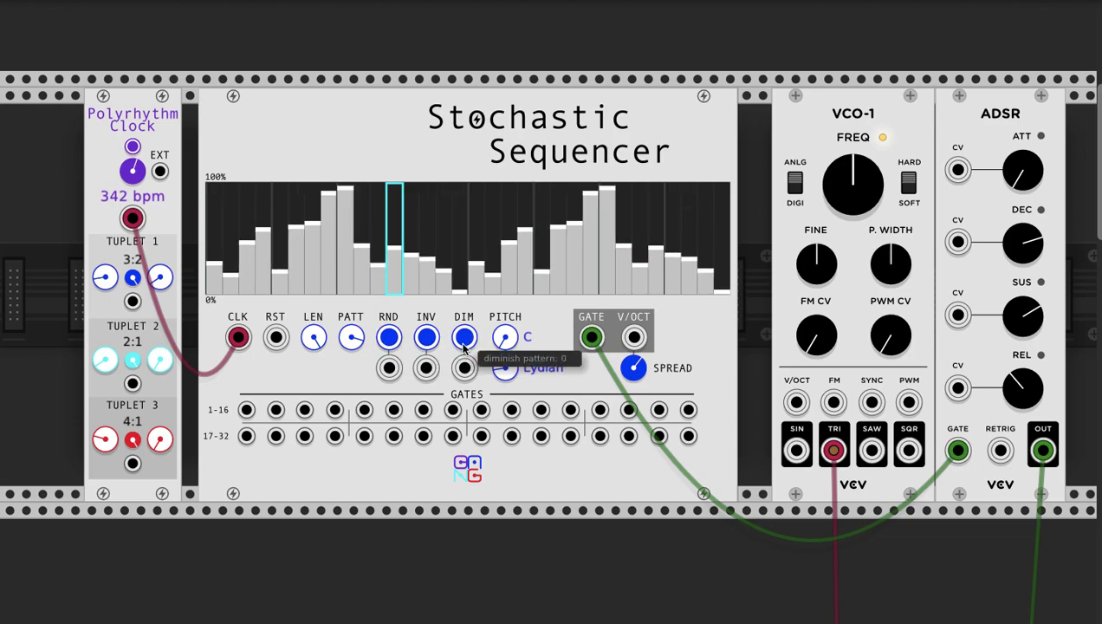
{"action": "left_click", "coordinate": [463, 346]}
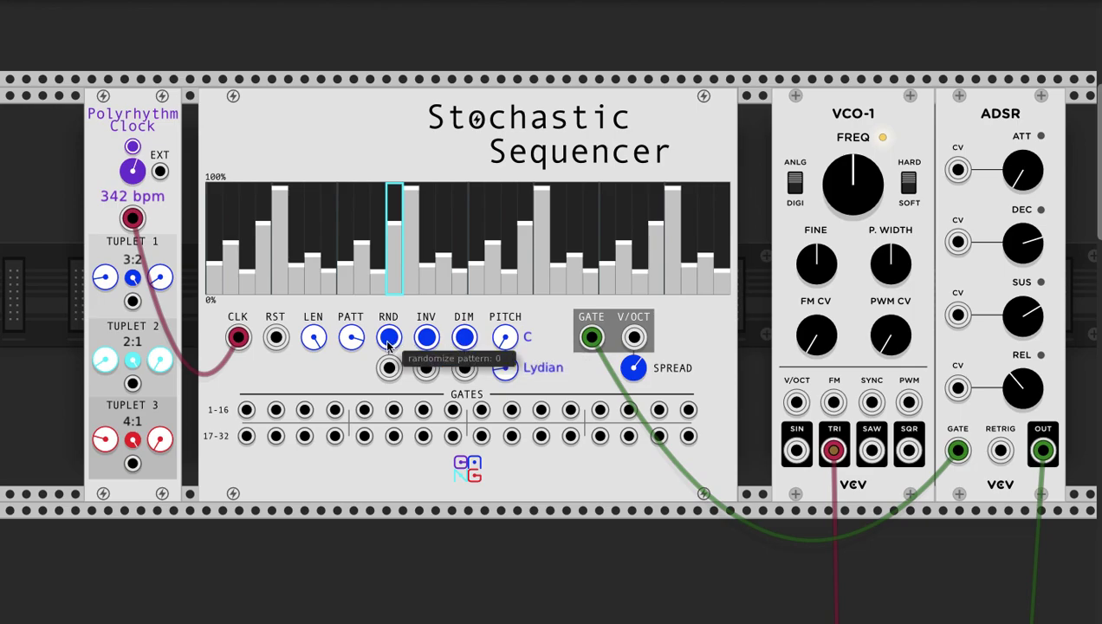
Set a bell curve, split it into humps, and finish with an inverted double bell.
{"action": "left_click_drag", "start_coordinate": [351, 347], "coordinate": [351, 342]}
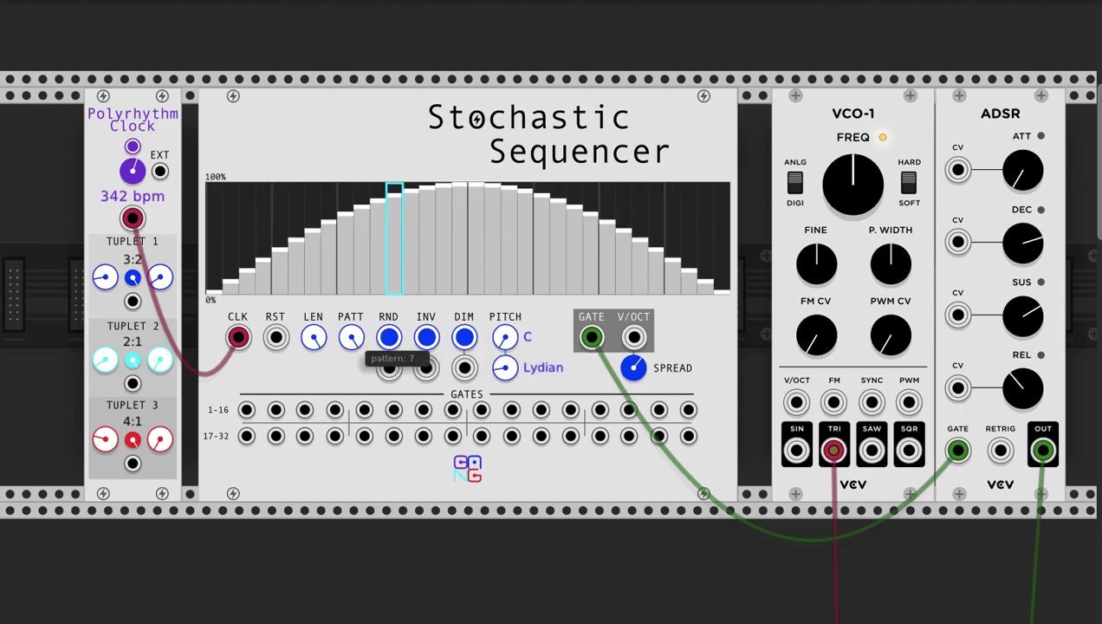
{"action": "left_click", "coordinate": [456, 338]}
{"action": "left_click", "coordinate": [456, 338]}
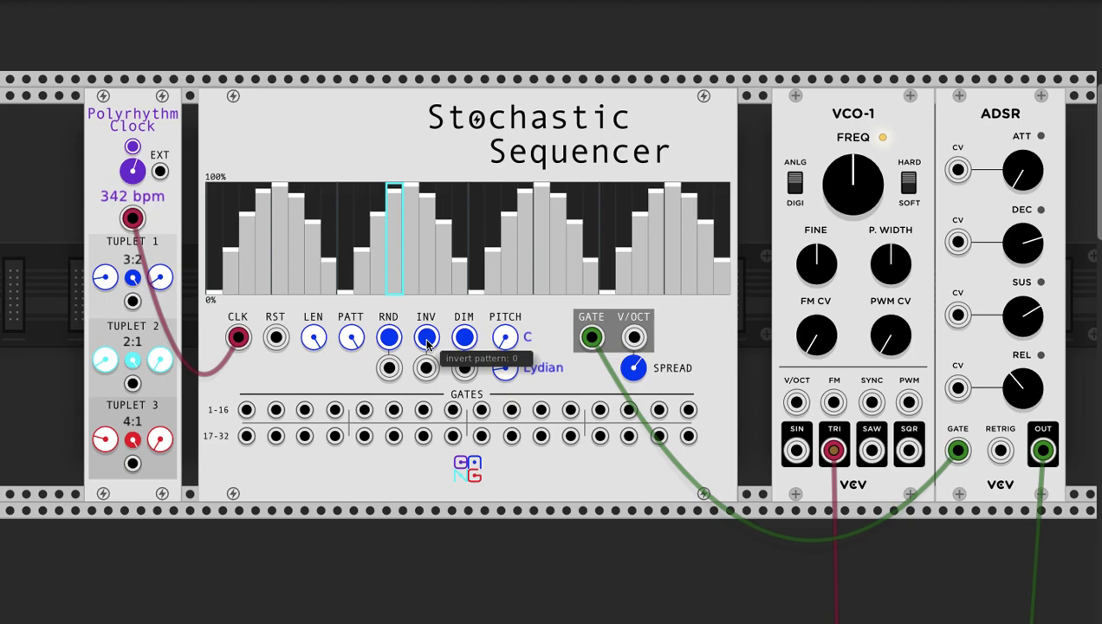
{"action": "left_click", "coordinate": [426, 341]}
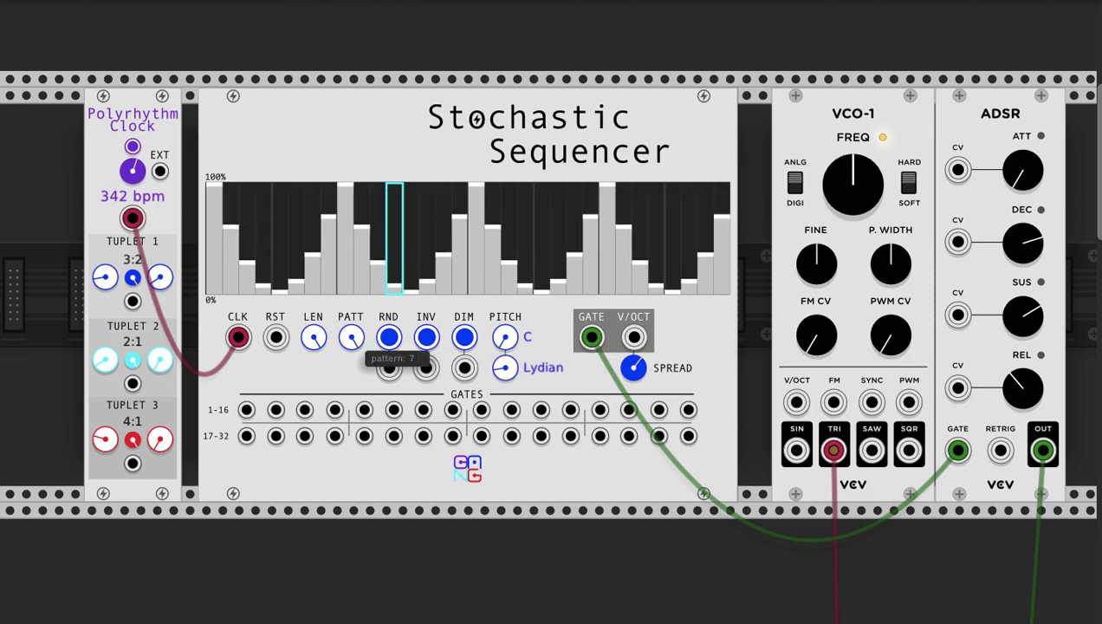
{"action": "scroll", "coordinate": [351, 339], "scroll_direction": "up", "scroll_amount": 2}
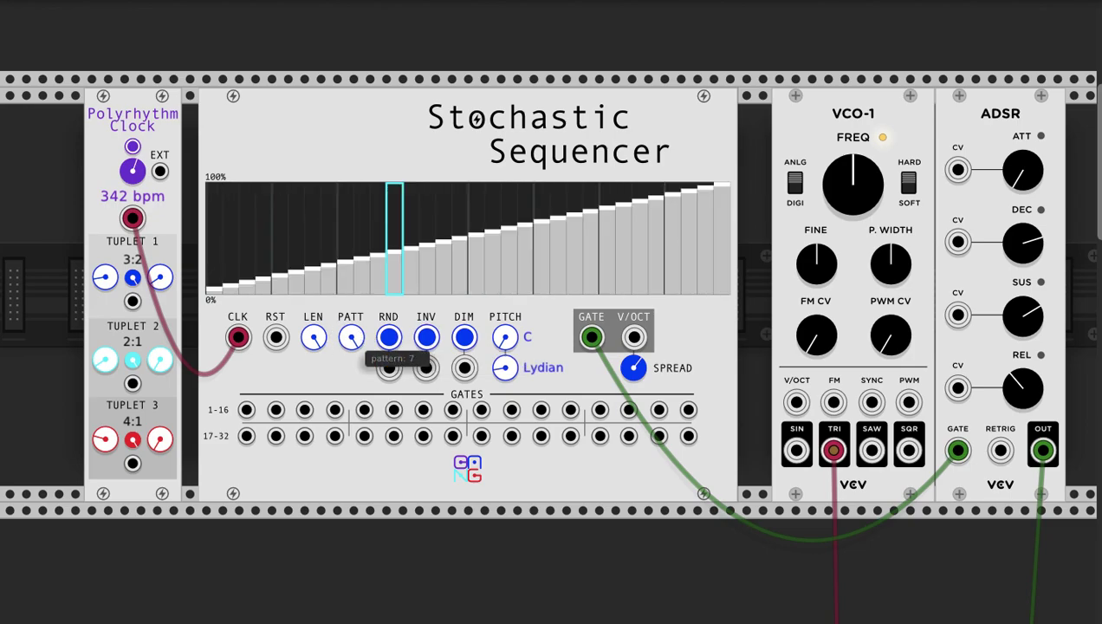
{"action": "left_click", "coordinate": [464, 338]}
{"action": "left_click", "coordinate": [434, 343]}
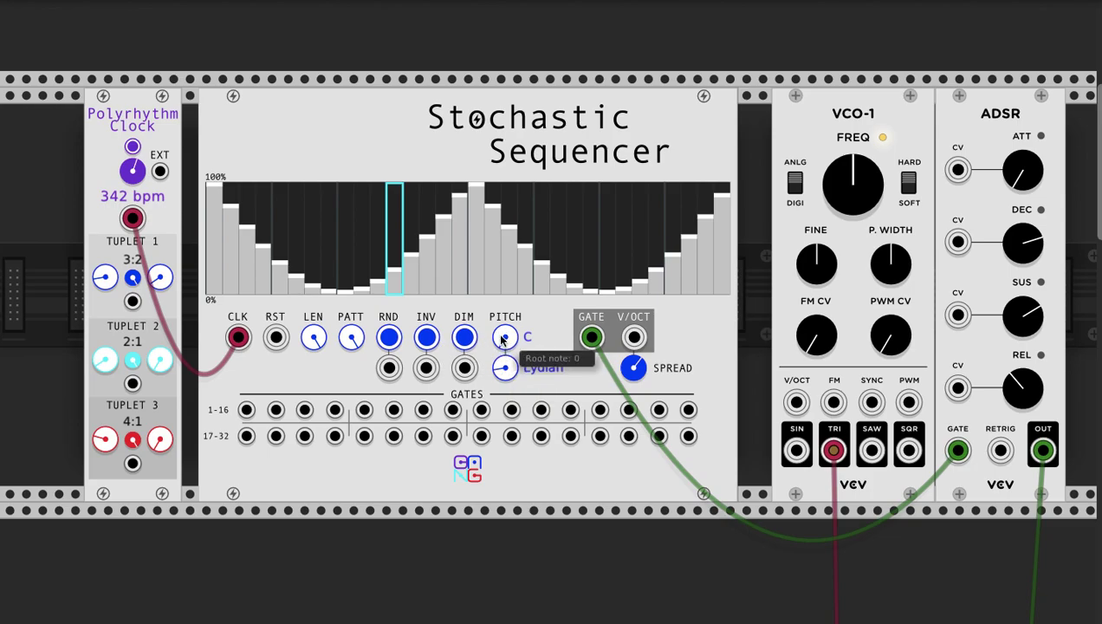
Audition root E and other scales, return to C Lydian, and re-randomise the steps.
{"action": "mouse_move", "coordinate": [505, 338]}
{"action": "left_mouse_down"}
{"action": "mouse_move", "coordinate": [505, 312]}
{"action": "mouse_move", "coordinate": [507, 361]}
{"action": "mouse_move", "coordinate": [507, 349]}
{"action": "left_mouse_up"}
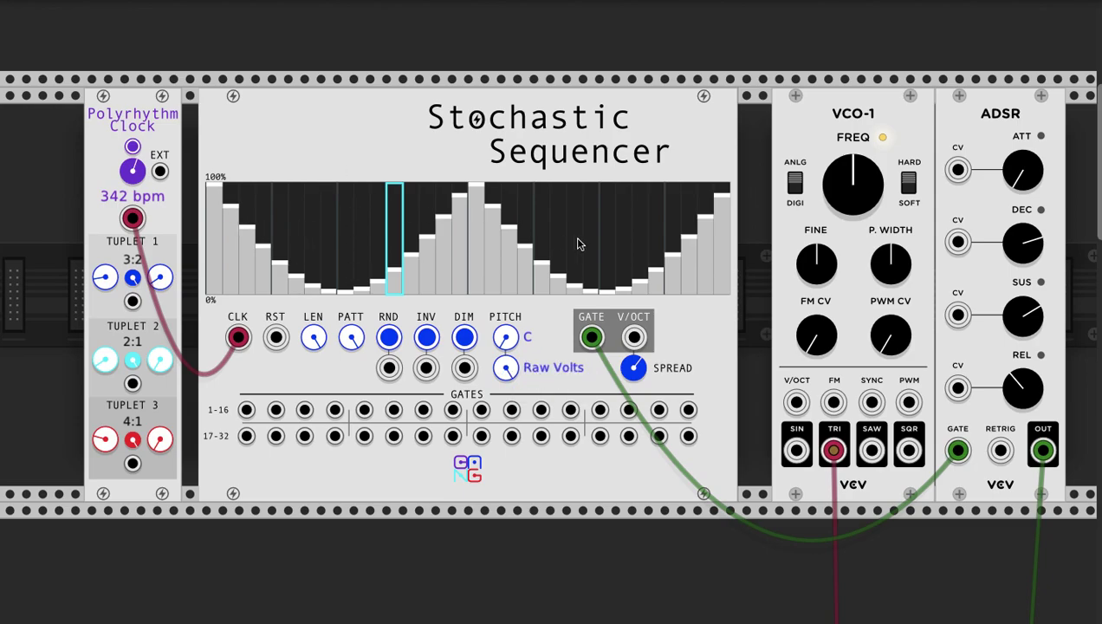
{"action": "left_click_drag", "start_coordinate": [508, 368], "coordinate": [508, 393]}
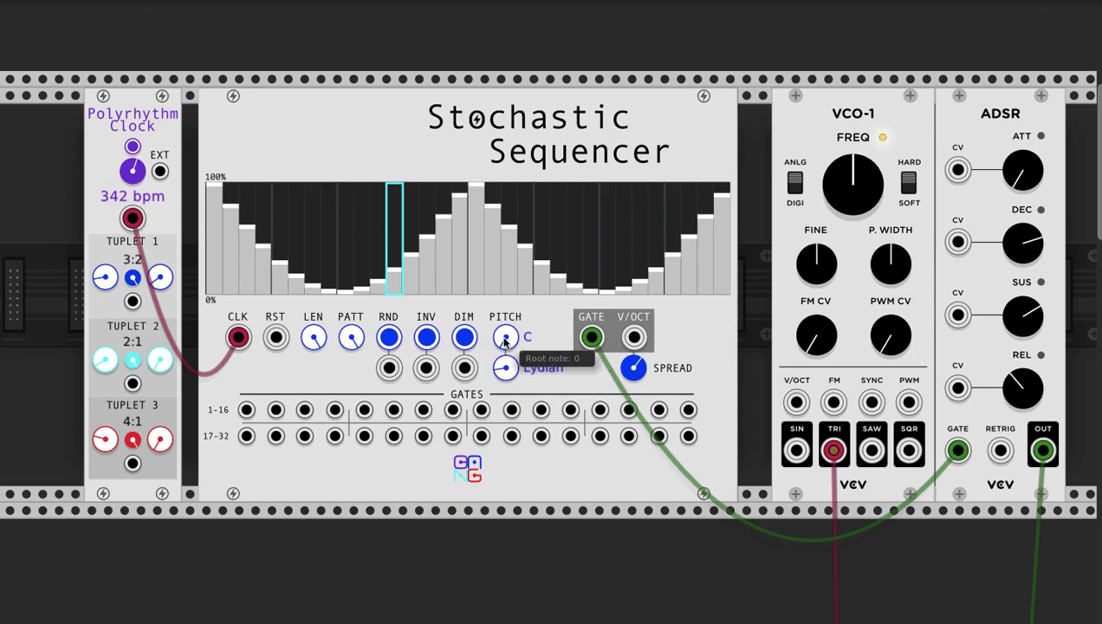
{"action": "left_click", "coordinate": [390, 337]}
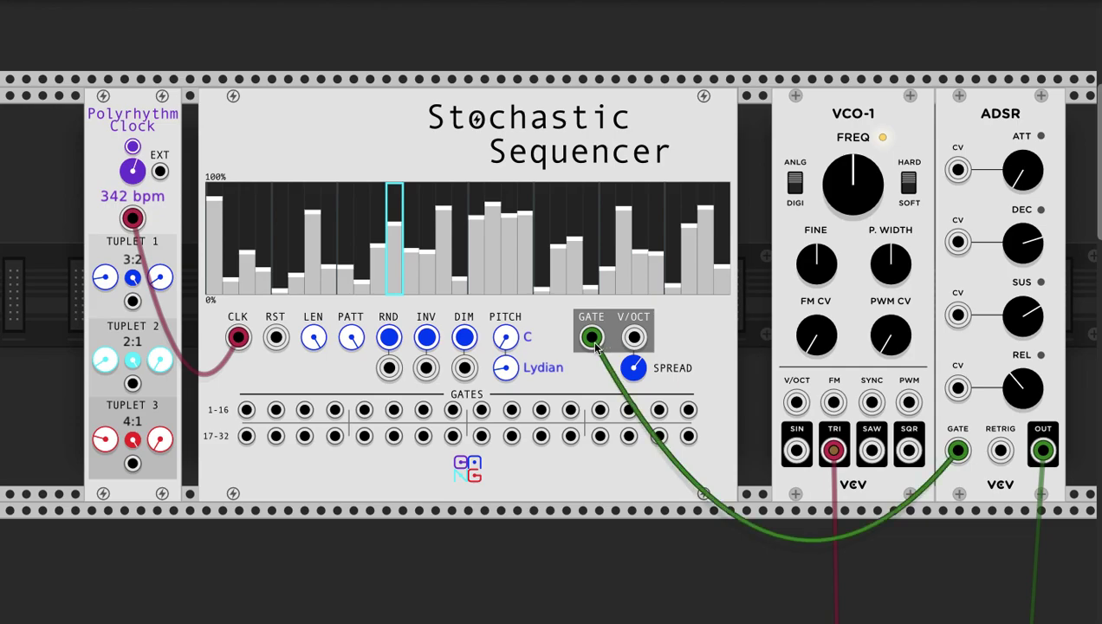
Flatten all steps to one mid-level value with pattern 3 and start the Polyrhythm Clock.
{"action": "mouse_move", "coordinate": [351, 339]}
{"action": "left_mouse_down"}
{"action": "mouse_move", "coordinate": [351, 330]}
{"action": "mouse_move", "coordinate": [351, 341]}
{"action": "left_mouse_up"}
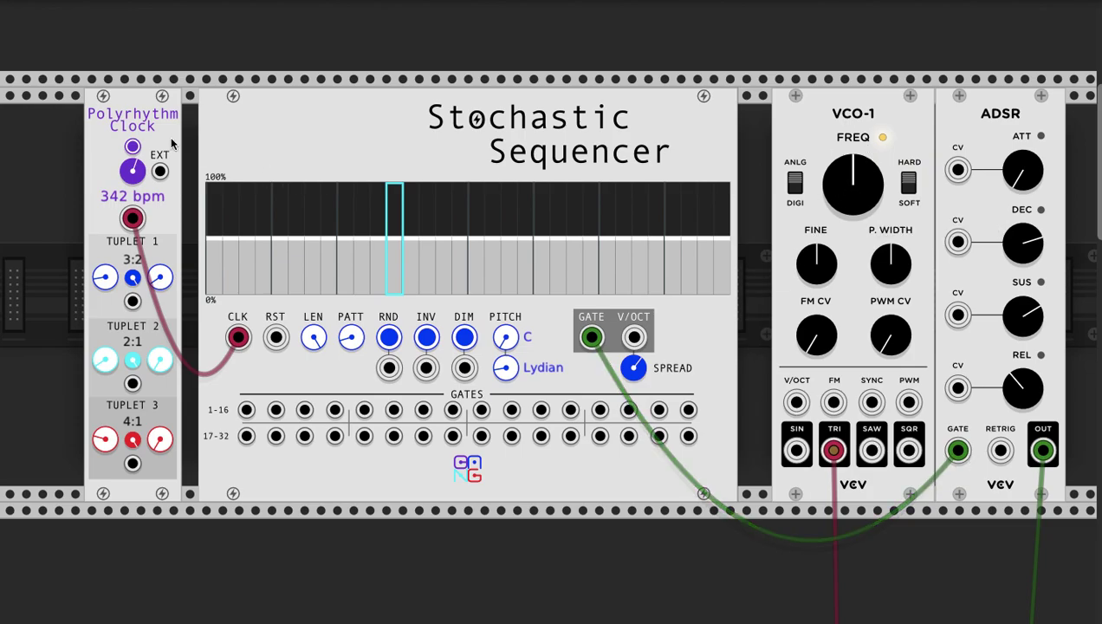
{"action": "left_click", "coordinate": [131, 148]}
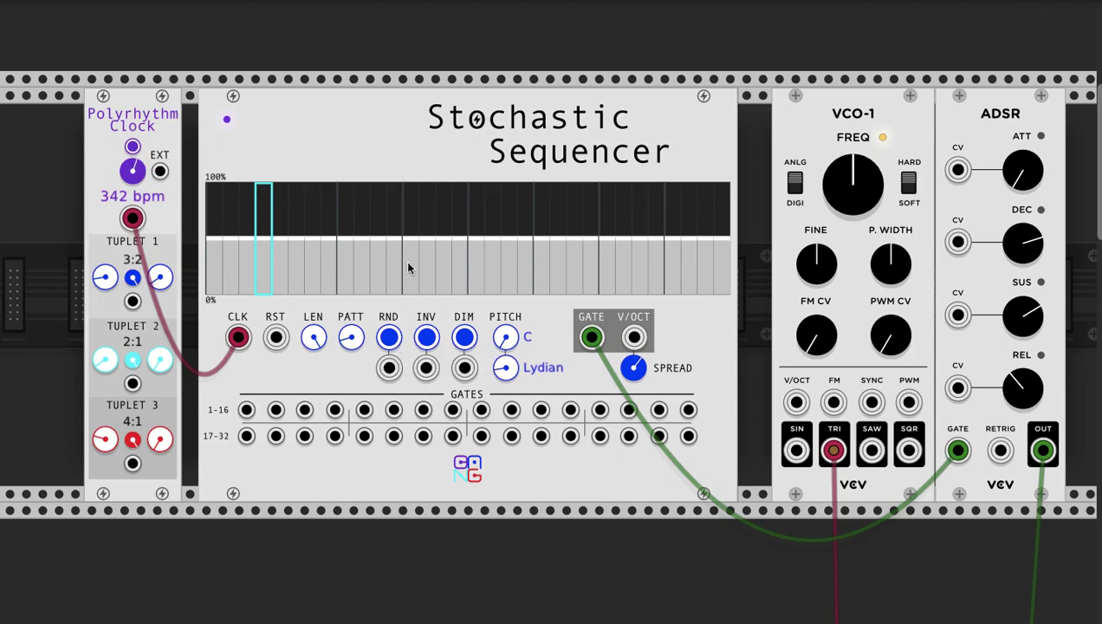
Run the clock, set steps to 100% then randomise, stop it, and patch pitch into VCO-1 V/OCT.
{"action": "left_click", "coordinate": [132, 147]}
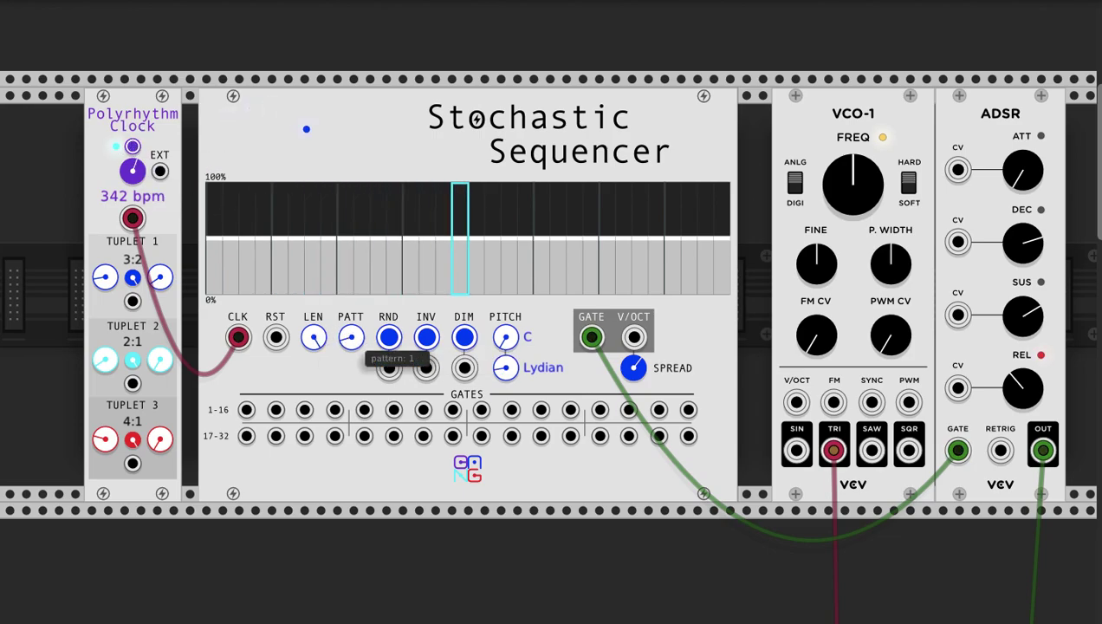
{"action": "left_click_drag", "start_coordinate": [349, 337], "coordinate": [349, 344]}
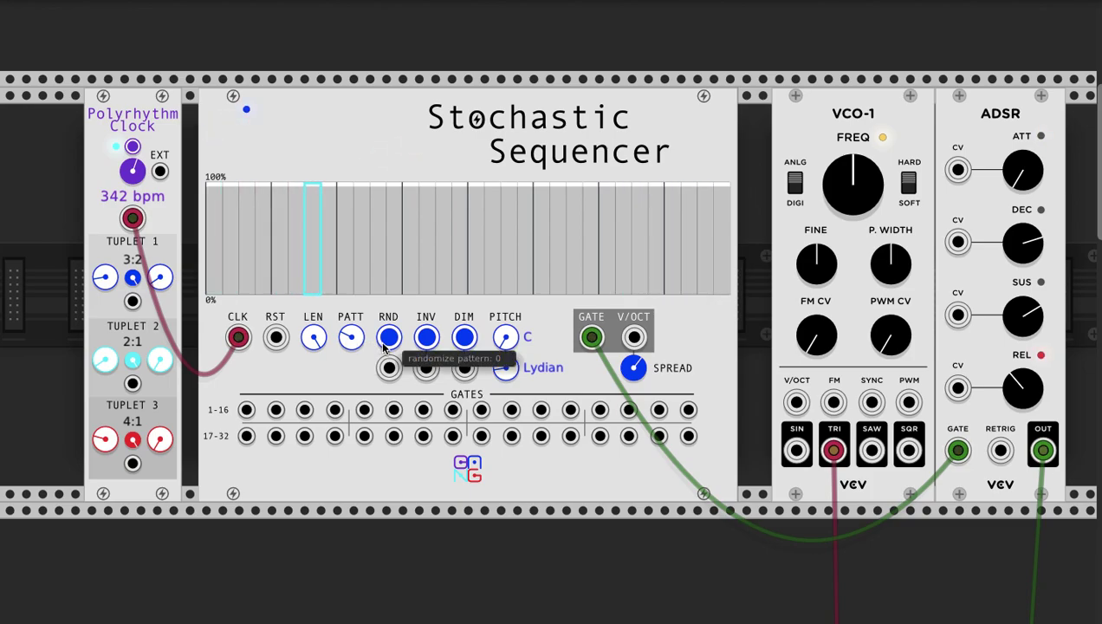
{"action": "left_click", "coordinate": [387, 339]}
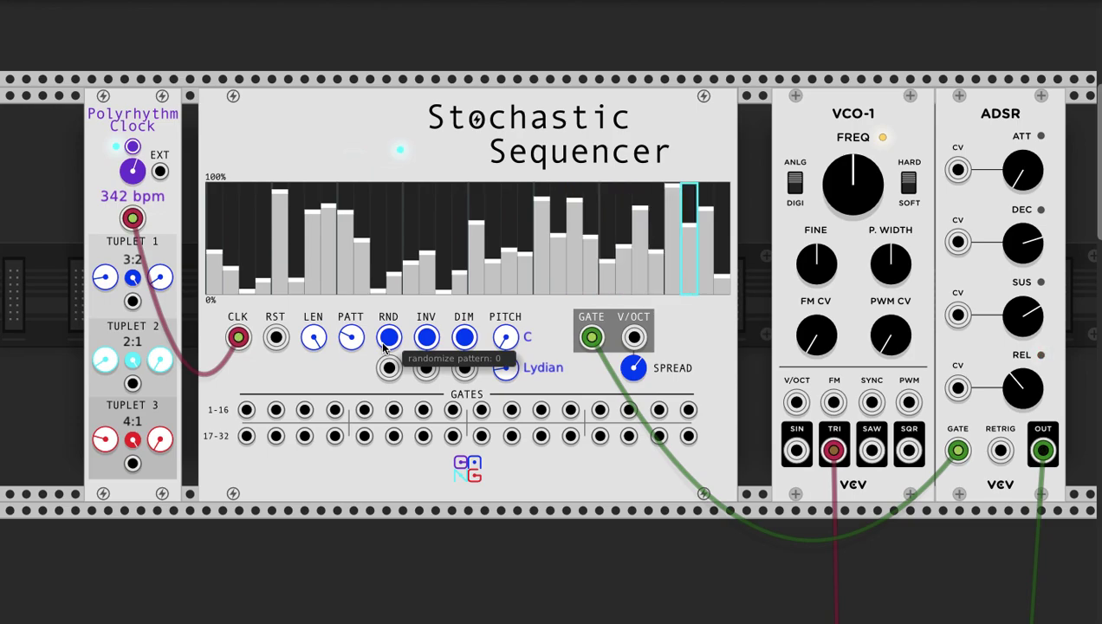
{"action": "left_click", "coordinate": [131, 147]}
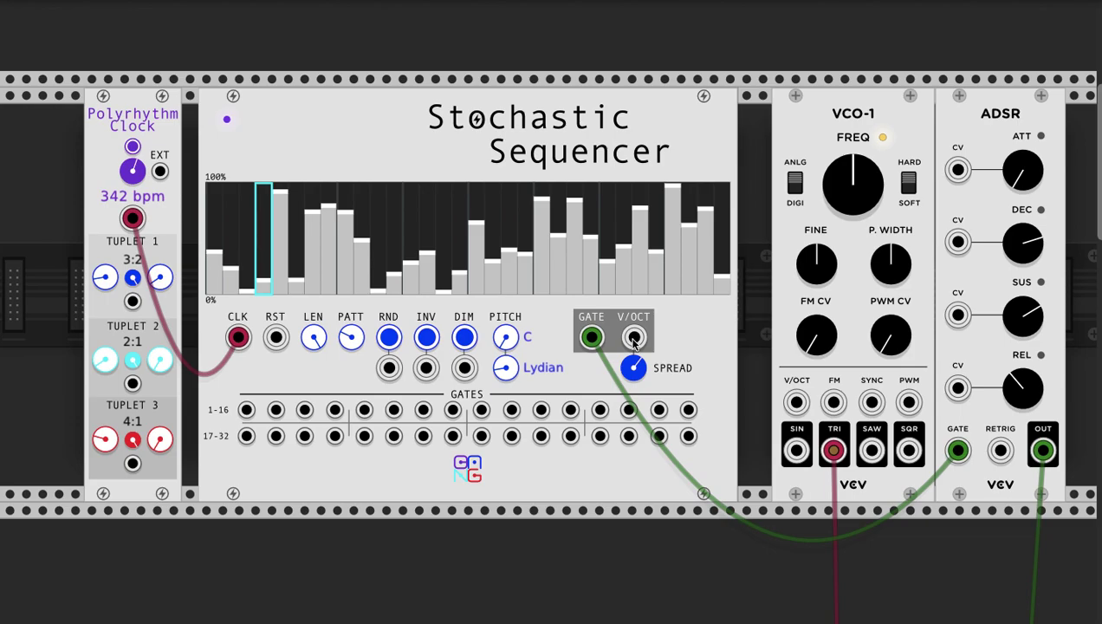
{"action": "left_click_drag", "start_coordinate": [633, 341], "coordinate": [796, 402]}
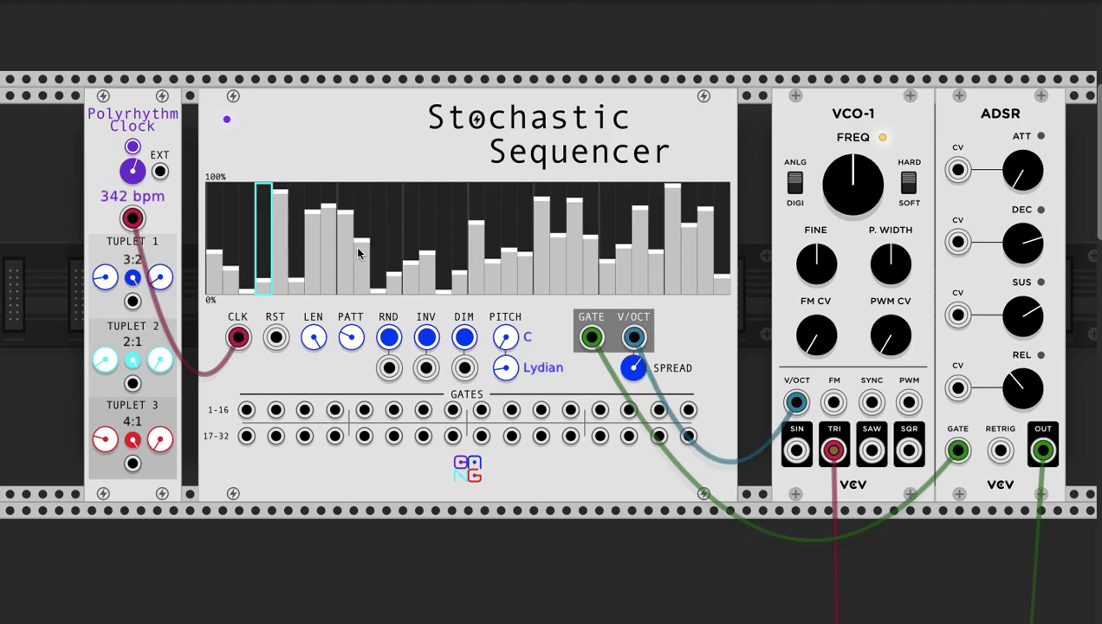
Hand-draw a new uneven contour across the step bars in the bar display.
{"action": "mouse_move", "coordinate": [278, 194]}
{"action": "left_mouse_down"}
{"action": "mouse_move", "coordinate": [292, 314]}
{"action": "mouse_move", "coordinate": [298, 256]}
{"action": "mouse_move", "coordinate": [687, 232]}
{"action": "mouse_move", "coordinate": [722, 278]}
{"action": "mouse_move", "coordinate": [441, 181]}
{"action": "mouse_move", "coordinate": [283, 244]}
{"action": "mouse_move", "coordinate": [526, 230]}
{"action": "mouse_move", "coordinate": [663, 284]}
{"action": "mouse_move", "coordinate": [365, 234]}
{"action": "mouse_move", "coordinate": [208, 274]}
{"action": "mouse_move", "coordinate": [208, 223]}
{"action": "mouse_move", "coordinate": [255, 196]}
{"action": "mouse_move", "coordinate": [332, 253]}
{"action": "mouse_move", "coordinate": [449, 290]}
{"action": "left_mouse_up"}
Shorten the sequence to 18 steps, raise step 1 to full height, and restart the clock.
{"action": "mouse_move", "coordinate": [313, 337]}
{"action": "left_mouse_down"}
{"action": "mouse_move", "coordinate": [313, 351]}
{"action": "mouse_move", "coordinate": [313, 340]}
{"action": "left_mouse_up"}
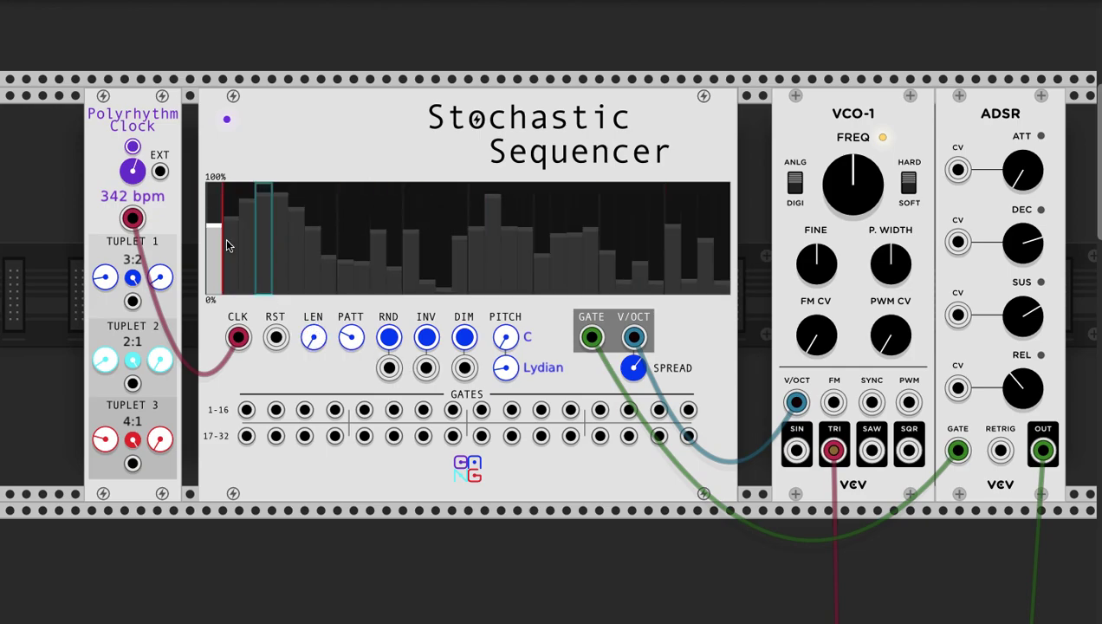
{"action": "left_click_drag", "start_coordinate": [217, 239], "coordinate": [218, 99]}
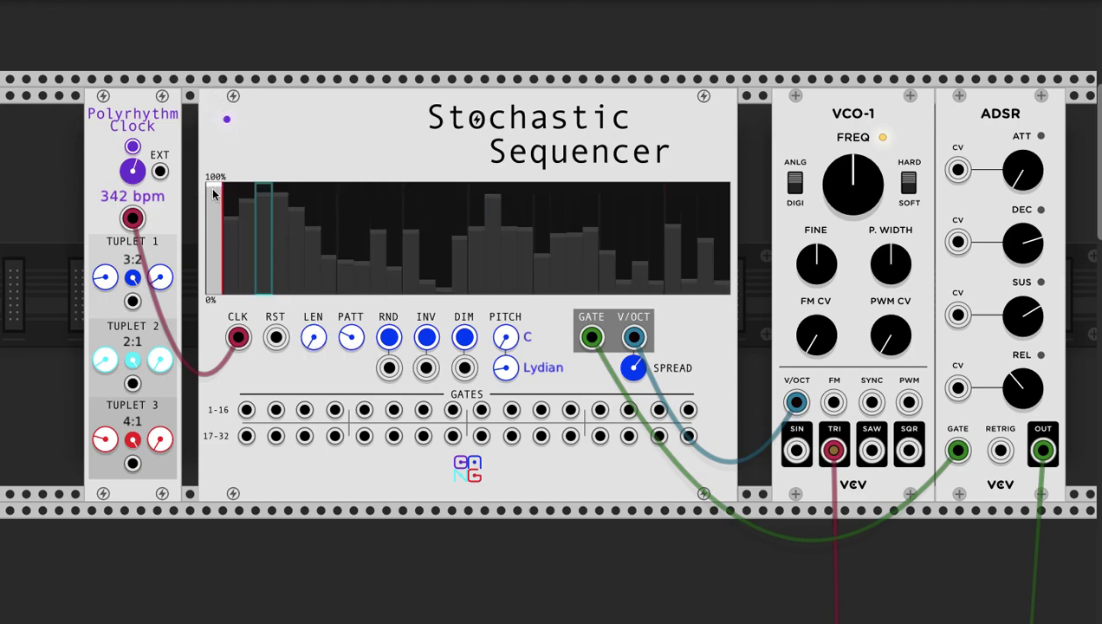
{"action": "left_click", "coordinate": [132, 147]}
{"action": "left_click", "coordinate": [131, 147]}
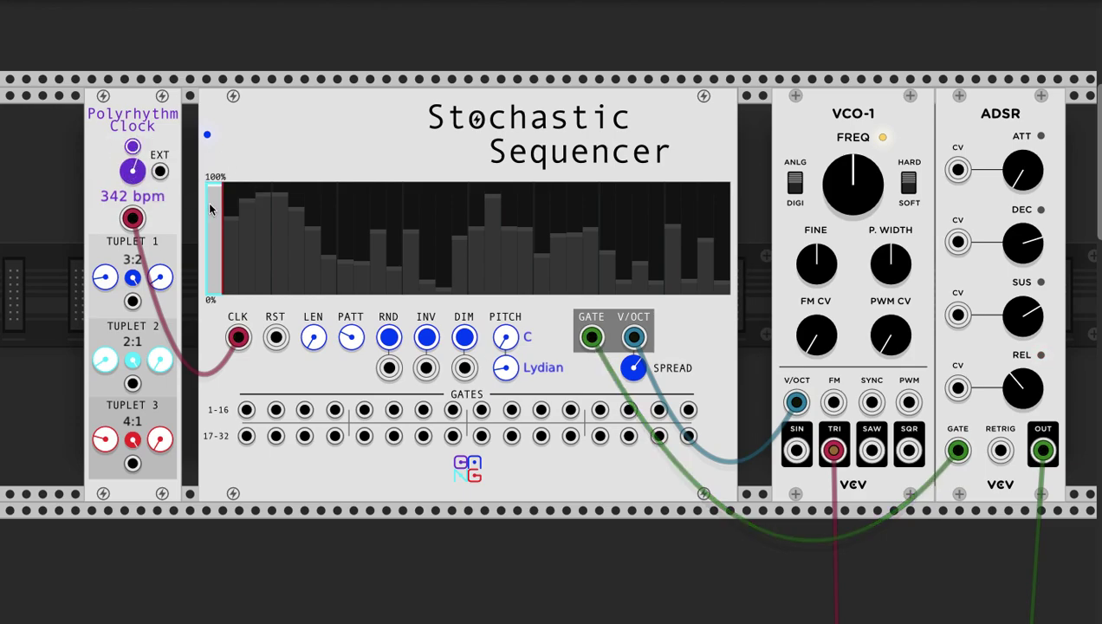
{"action": "left_click", "coordinate": [132, 147]}
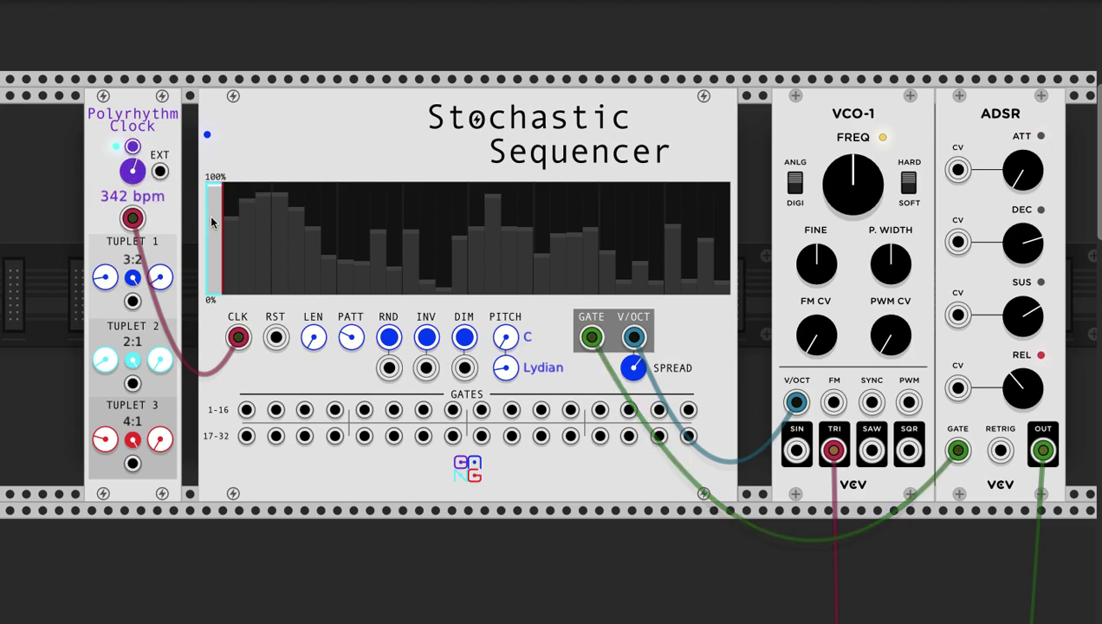
Pull step 1's bar down to near 0% and extend the sequence back to 32 steps.
{"action": "left_click", "coordinate": [213, 263]}
{"action": "left_click_drag", "start_coordinate": [212, 263], "coordinate": [218, 242]}
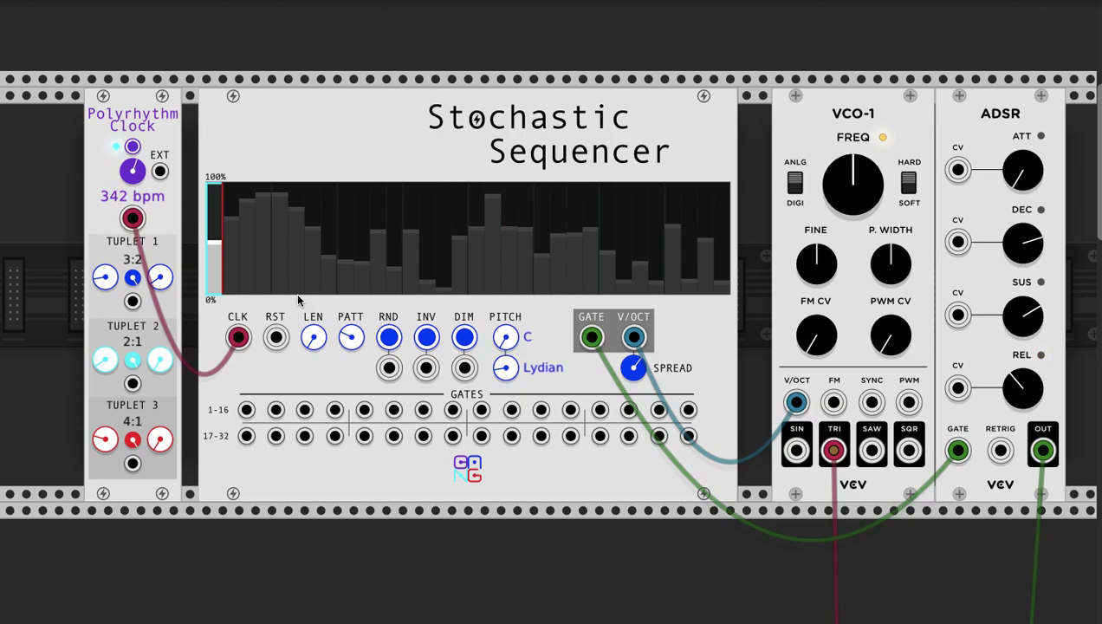
{"action": "left_click_drag", "start_coordinate": [212, 251], "coordinate": [209, 293]}
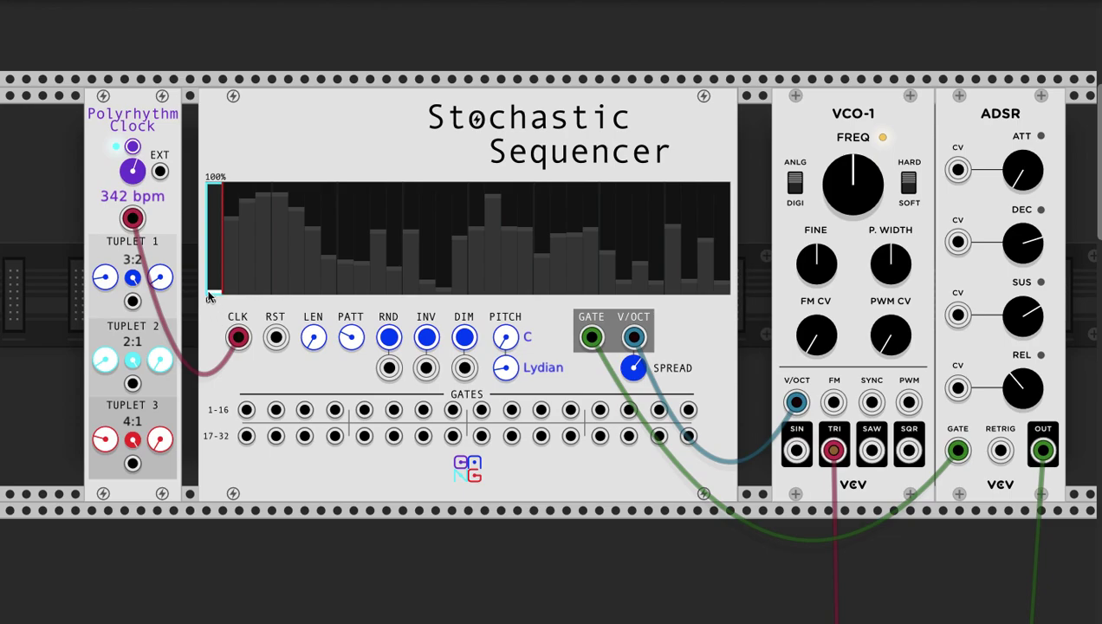
{"action": "left_click_drag", "start_coordinate": [210, 295], "coordinate": [211, 289]}
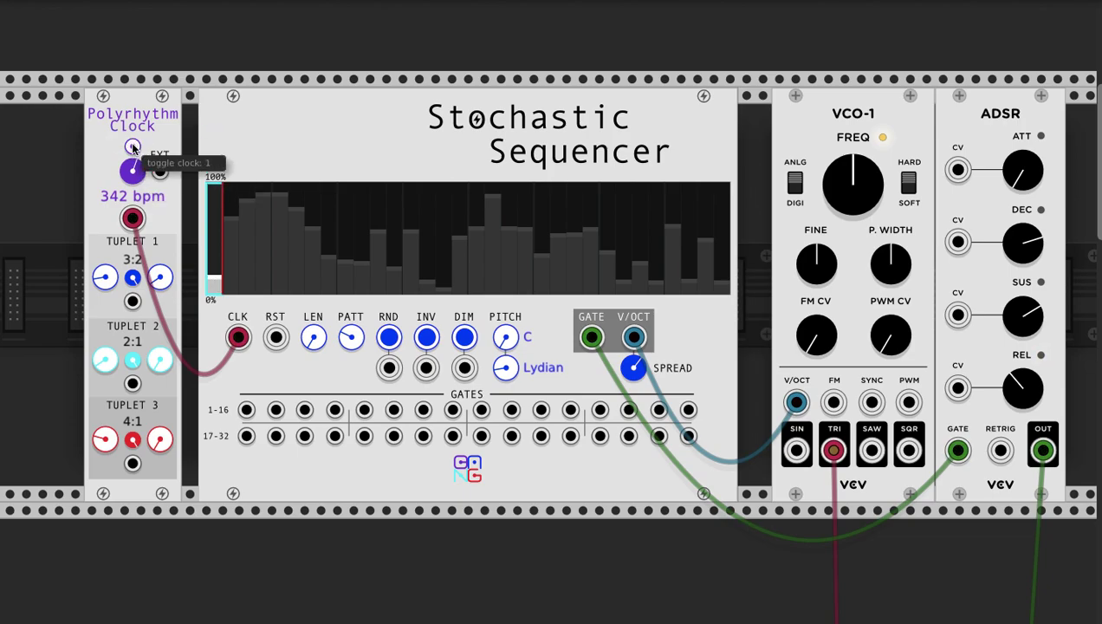
{"action": "left_click_drag", "start_coordinate": [314, 338], "coordinate": [313, 304]}
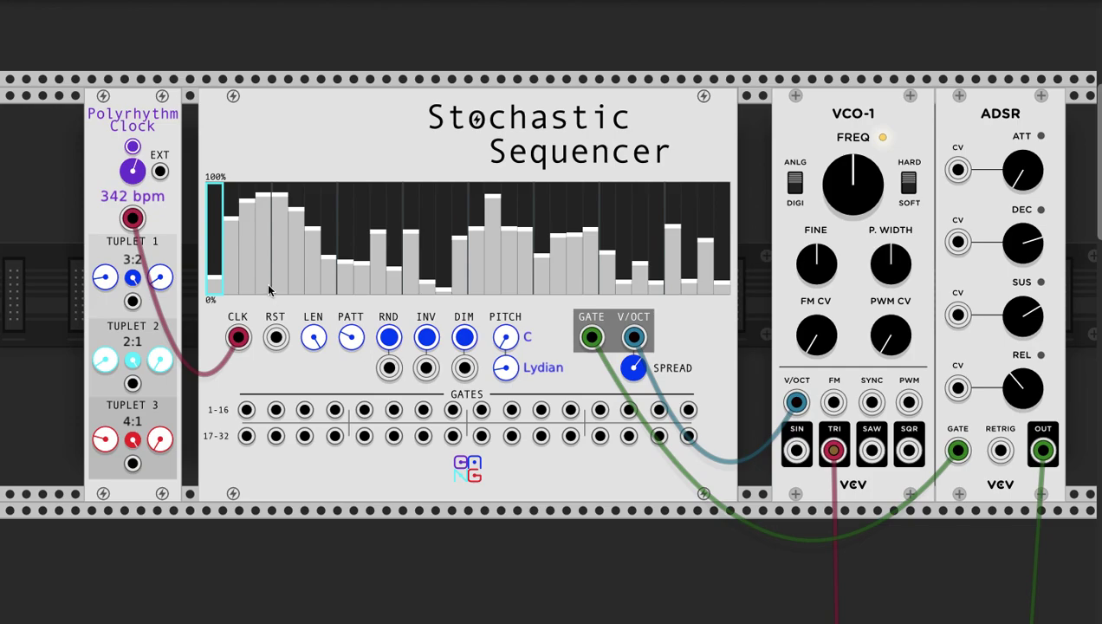
Roll a new random step pattern and start the Polyrhythm Clock so the sequence plays.
{"action": "left_click", "coordinate": [388, 342]}
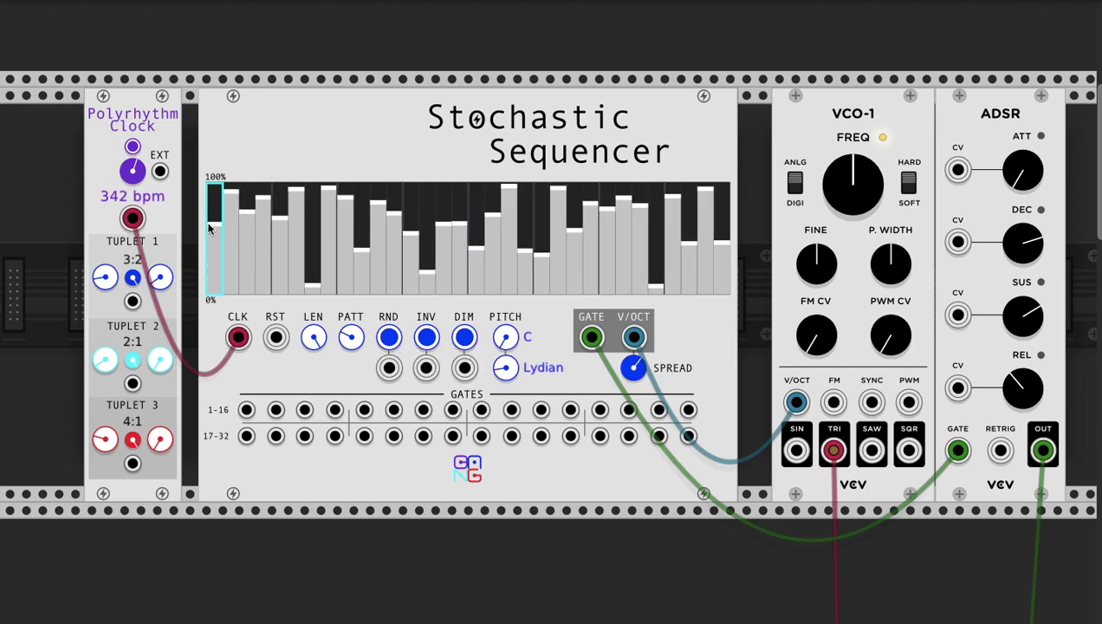
{"action": "left_click", "coordinate": [132, 148]}
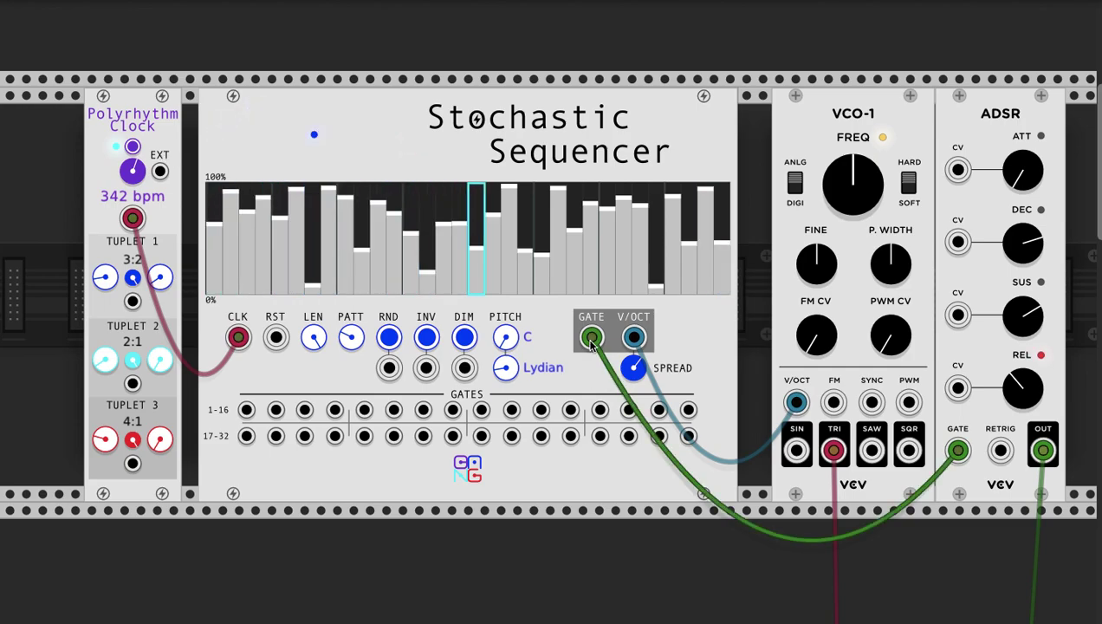
Move the ADSR gate cable to the clock's bpm output, then back to the sequencer's GATE.
{"action": "left_click_drag", "start_coordinate": [592, 337], "coordinate": [131, 218]}
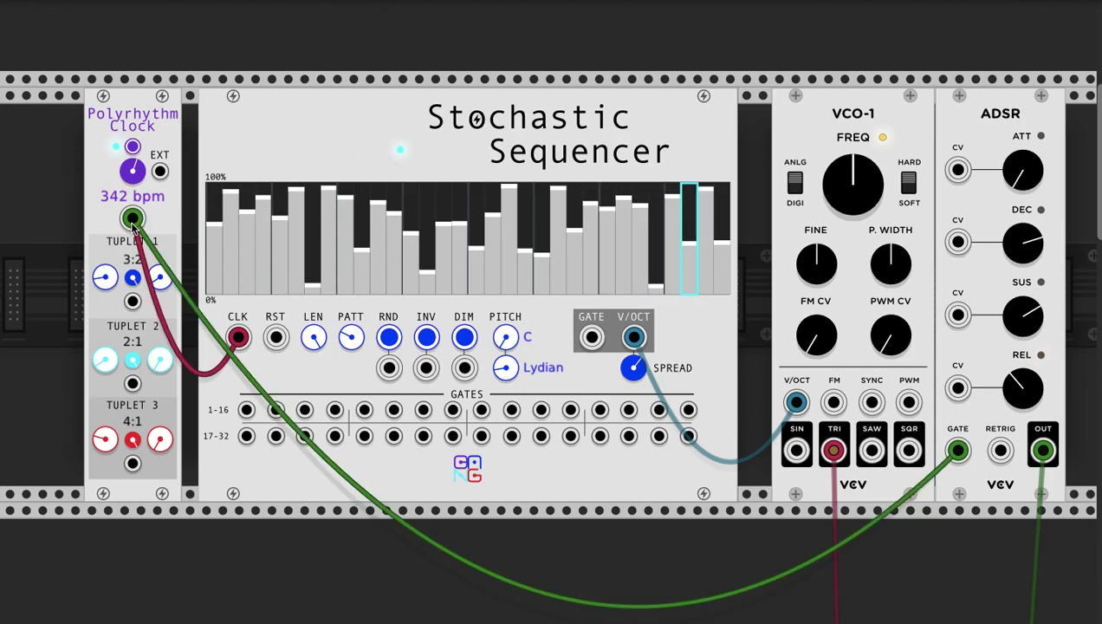
{"action": "left_click_drag", "start_coordinate": [132, 218], "coordinate": [591, 337]}
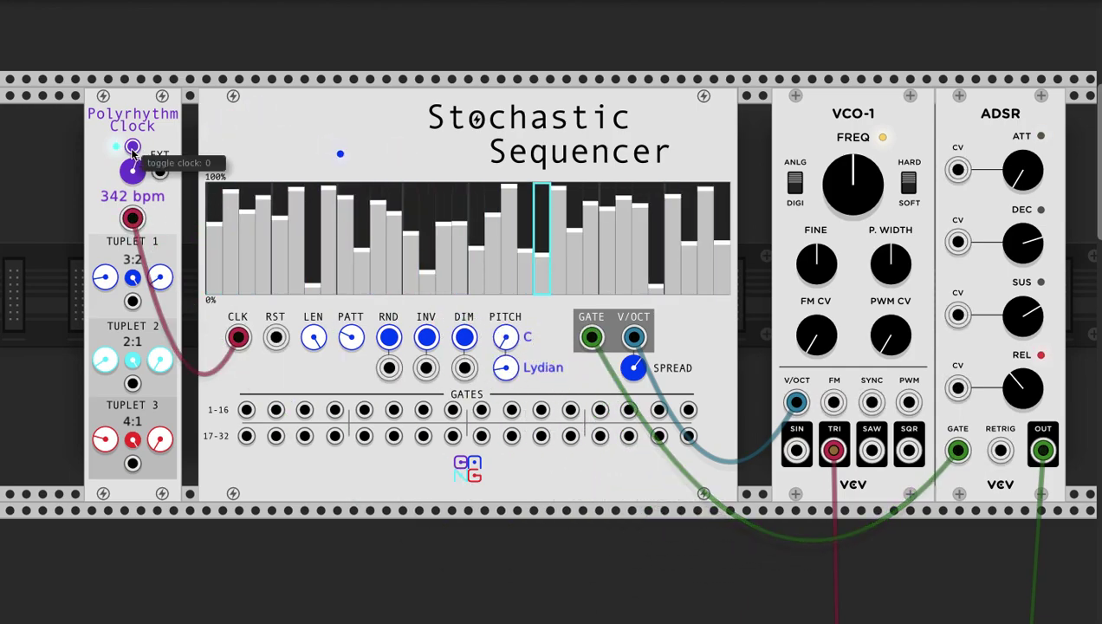
{"action": "mouse_move", "coordinate": [635, 381]}
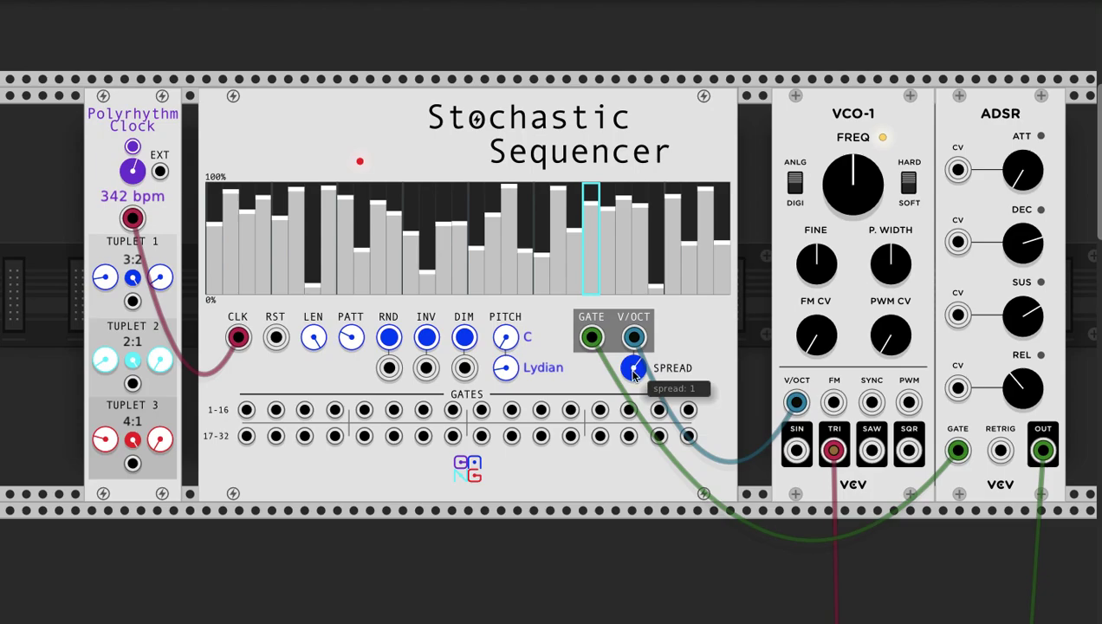
Lower the pitch spread to -1.46, reset it to 1, and restart the Polyrhythm Clock.
{"action": "left_click_drag", "start_coordinate": [633, 368], "coordinate": [633, 398]}
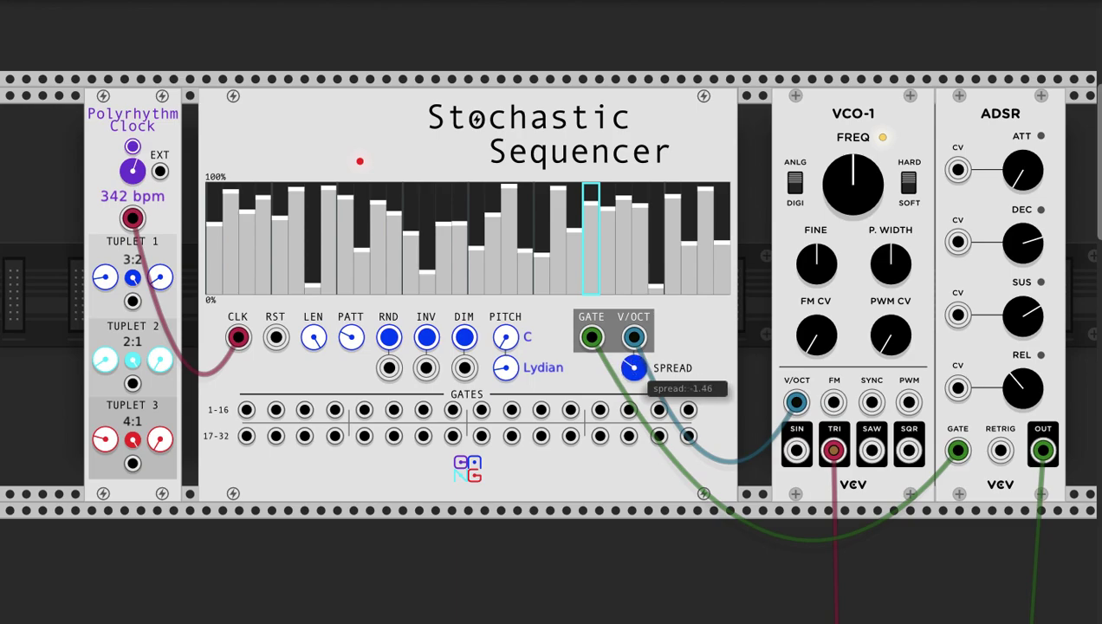
{"action": "double_click", "coordinate": [633, 369]}
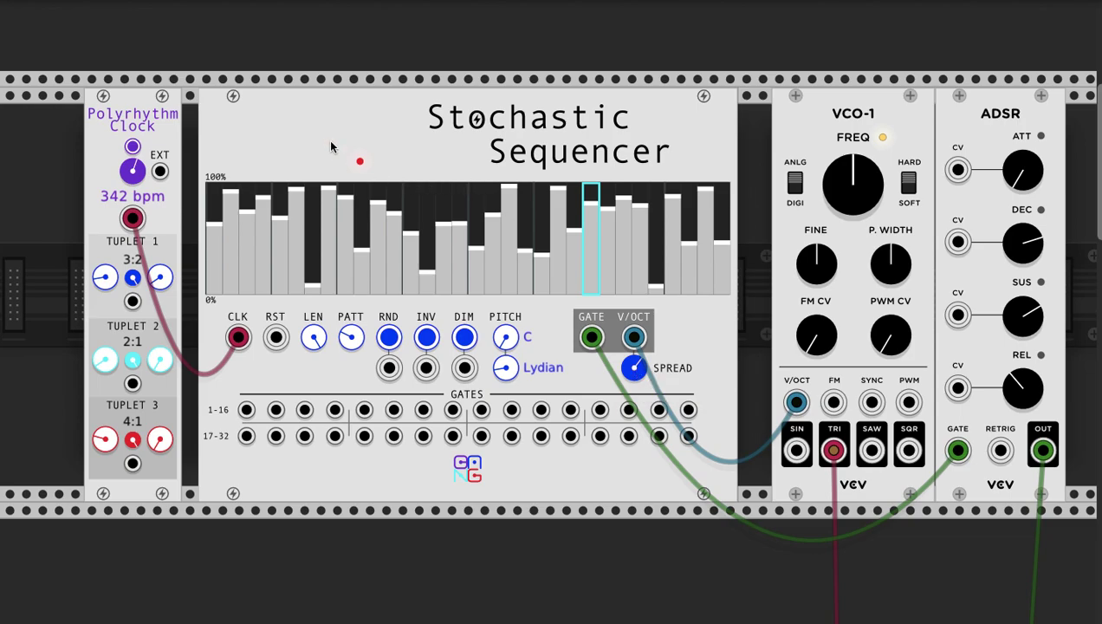
{"action": "mouse_move", "coordinate": [634, 370]}
{"action": "left_click", "coordinate": [133, 149]}
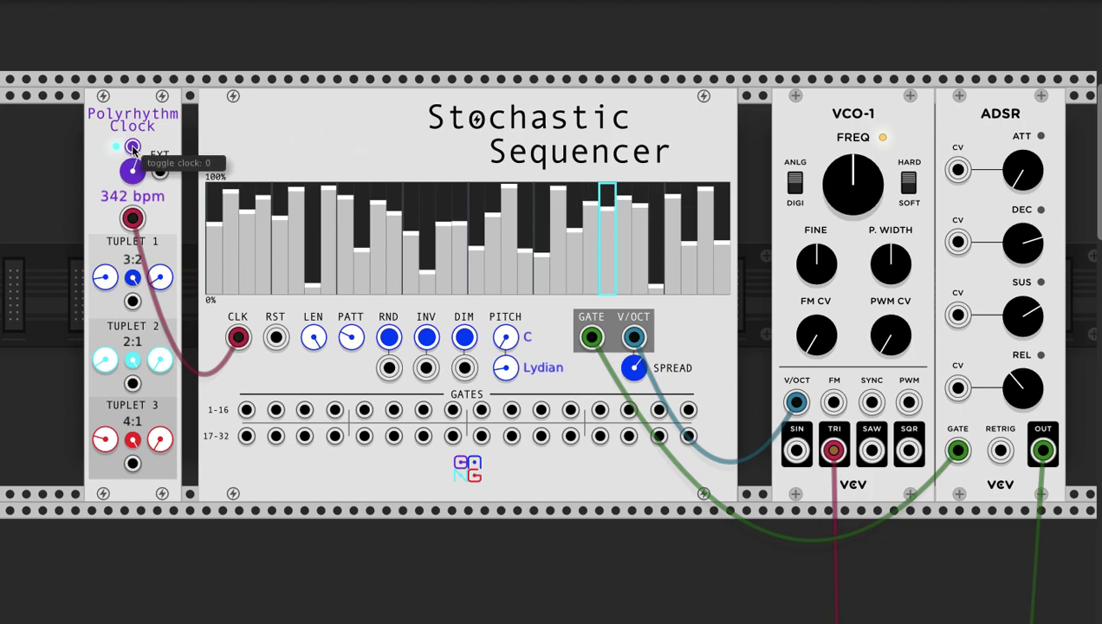
Enter an exact SPREAD value of -1 in the knob's value field.
{"action": "right_click", "coordinate": [633, 367]}
{"action": "type", "text": "-1"}
{"action": "key", "text": "Return"}
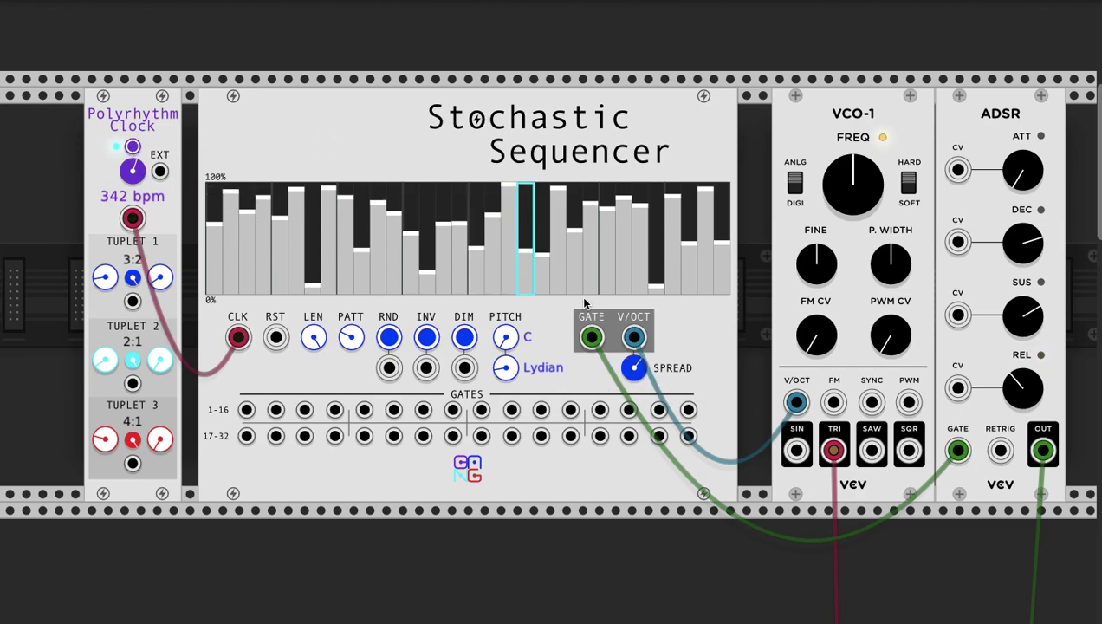
Raise the pitch spread to about 2.3, reset it to 1, then lower it to -2.144.
{"action": "left_click_drag", "start_coordinate": [635, 367], "coordinate": [635, 336]}
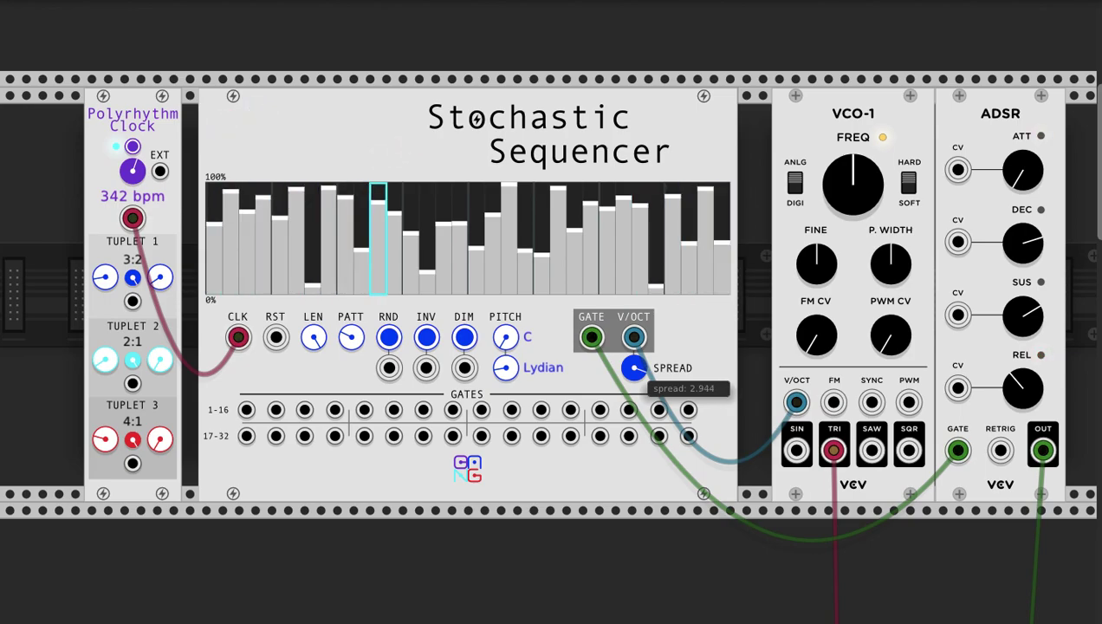
{"action": "double_click", "coordinate": [635, 368]}
{"action": "mouse_move", "coordinate": [635, 368]}
{"action": "left_mouse_down"}
{"action": "mouse_move", "coordinate": [635, 393]}
{"action": "mouse_move", "coordinate": [635, 371]}
{"action": "left_mouse_up"}
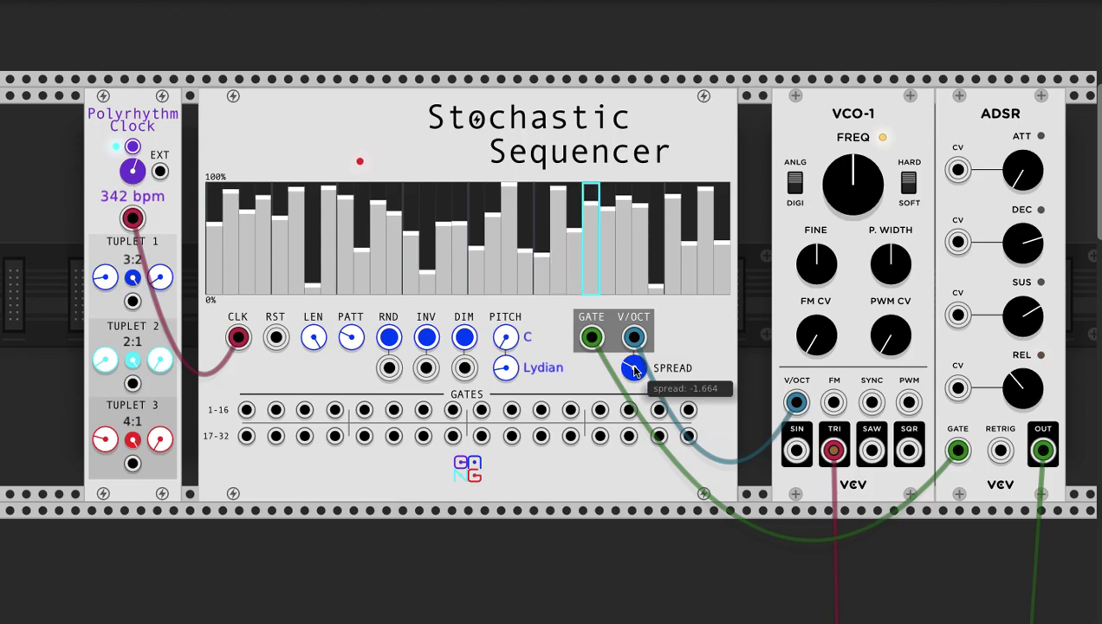
Apply DIM twice so the steps form short repeating ramp-like groups.
{"action": "left_click", "coordinate": [463, 339]}
{"action": "left_click", "coordinate": [463, 339]}
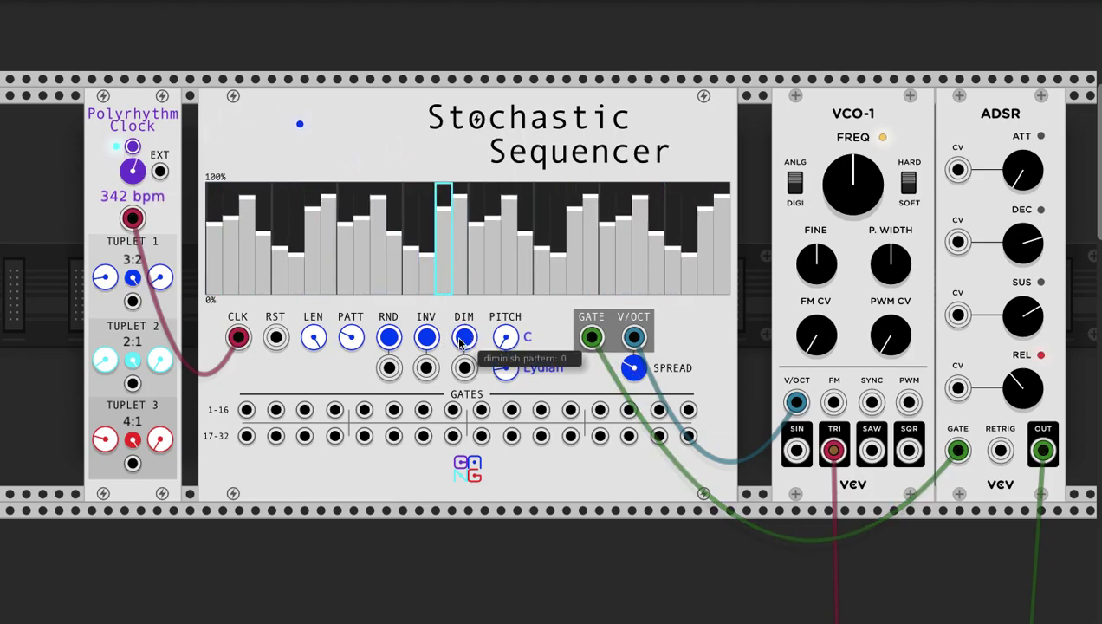